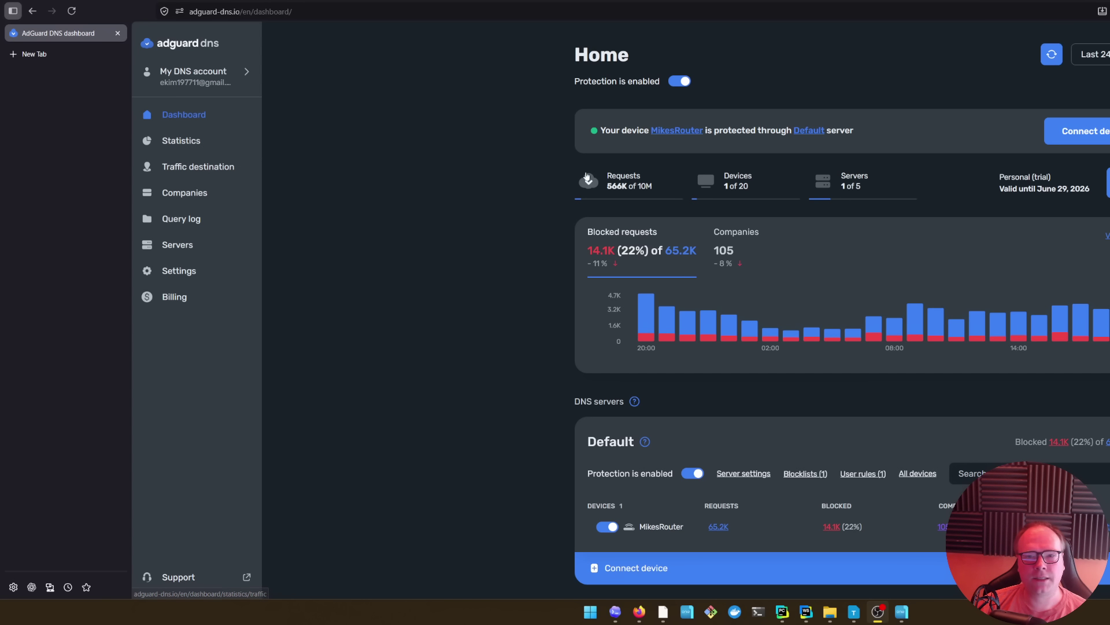
- Examine the request, device and server usage limits on the DNS dashboard
mouse_move(589, 181)
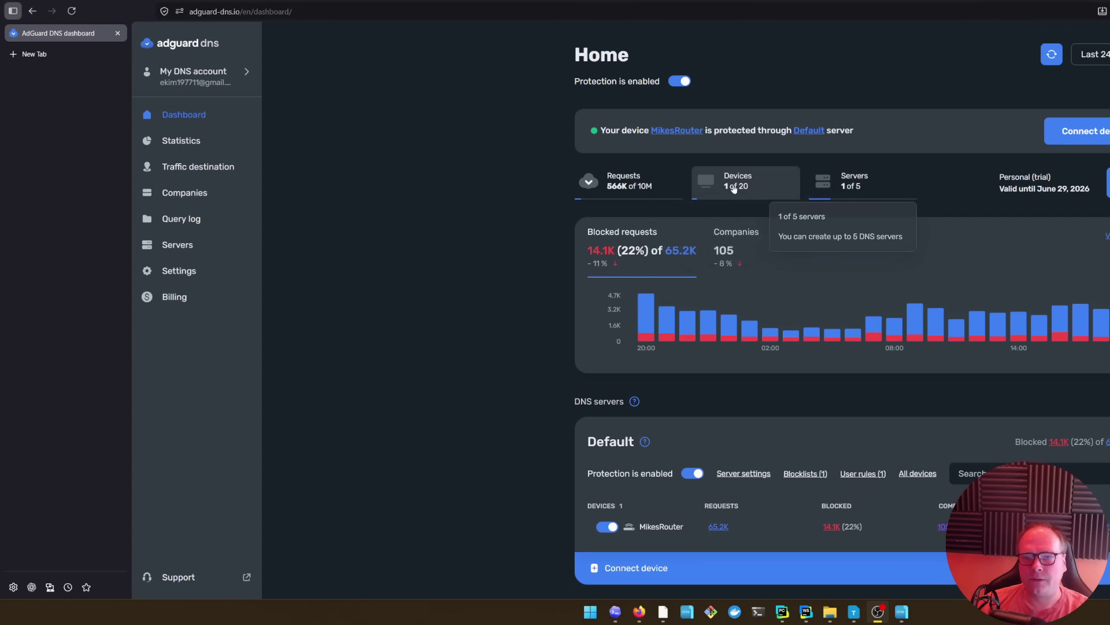
mouse_move(734, 189)
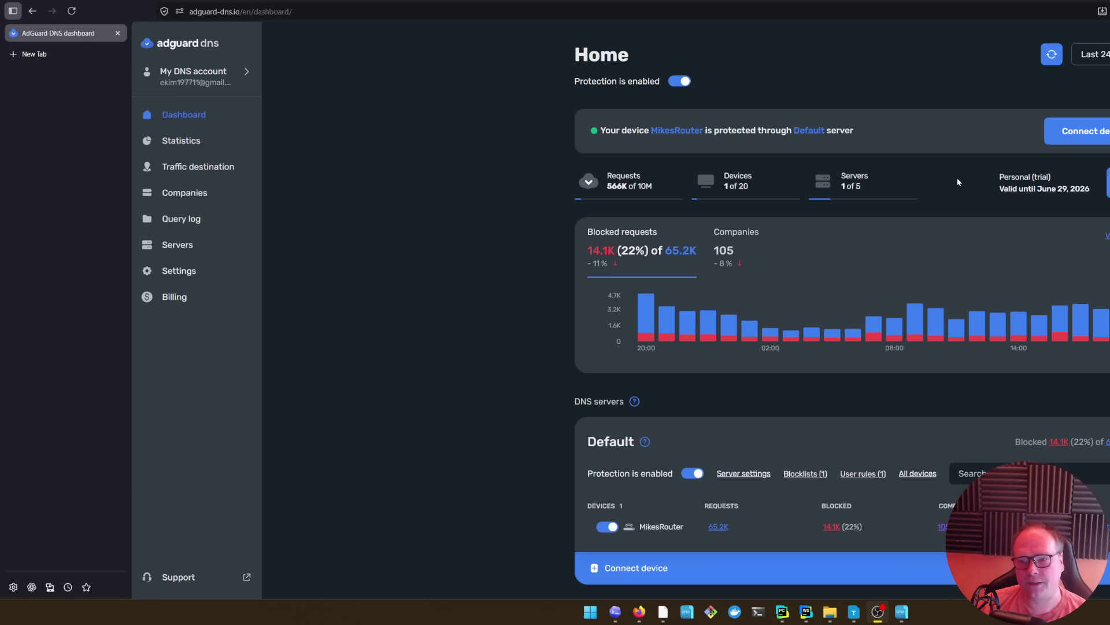
mouse_move(876, 174)
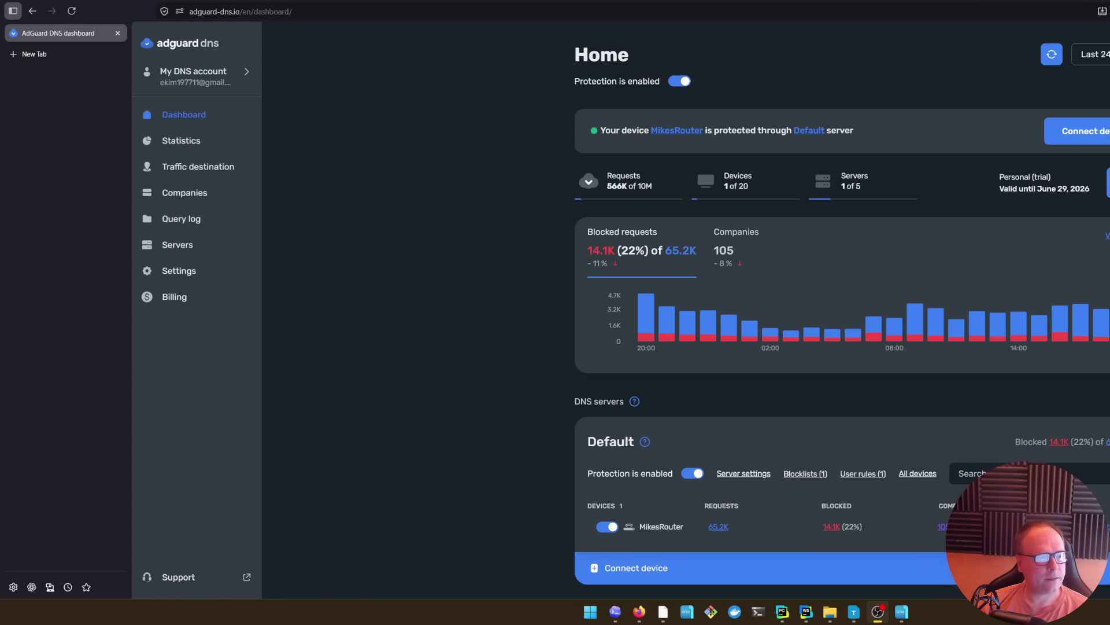
- Resize and reposition the browser window so the whole AdGuard DNS dashboard fits on screen
key(alt+Tab)
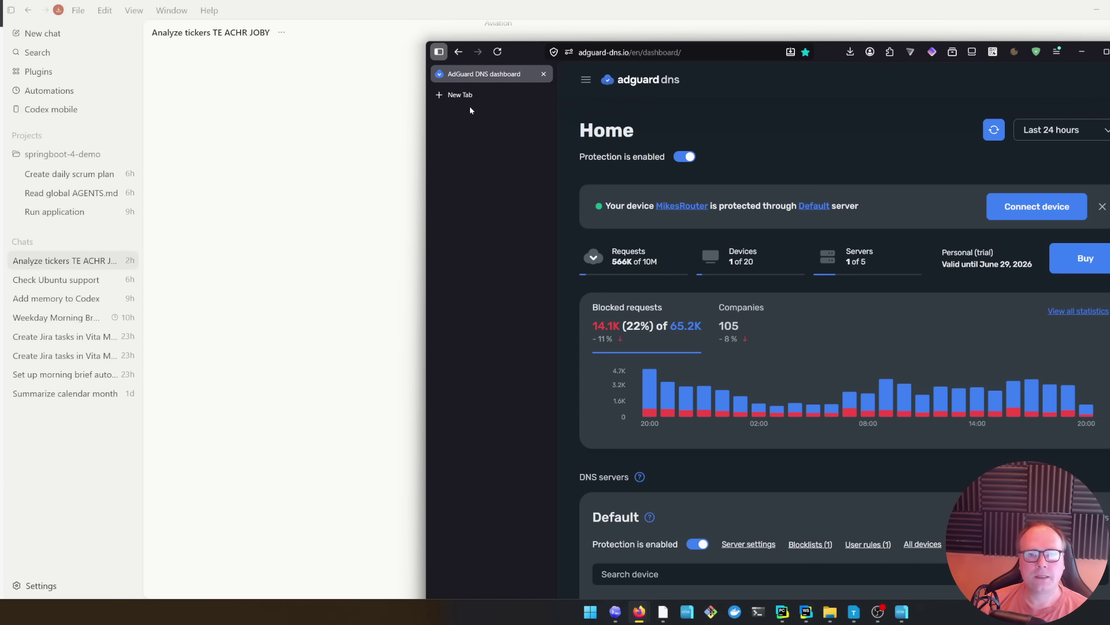
drag(425, 114, 4, 114)
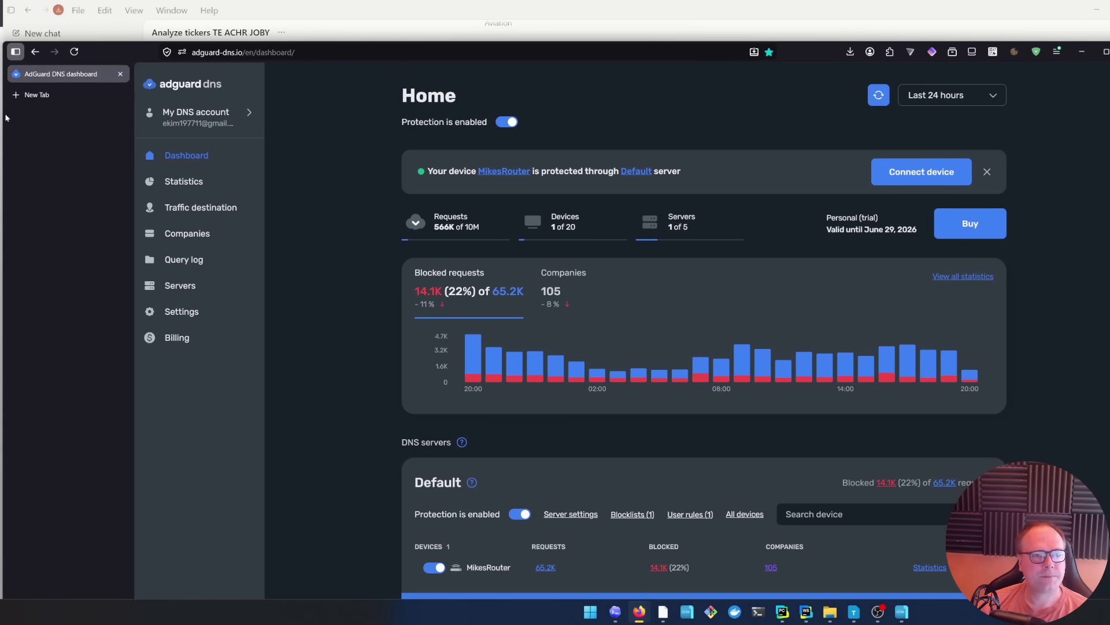
drag(151, 60, 148, 12)
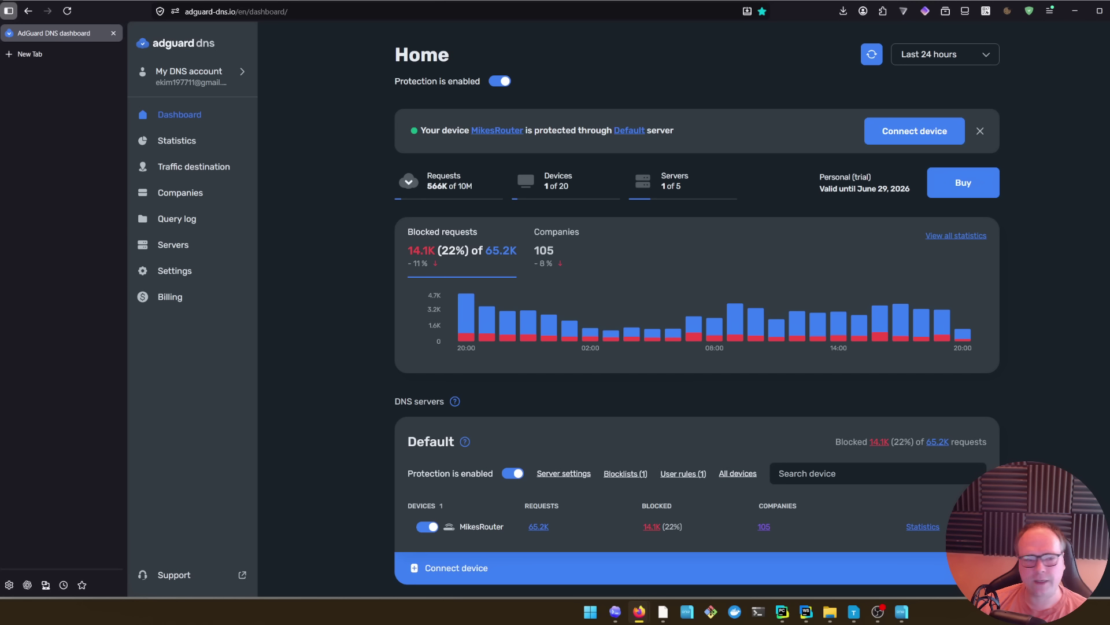
drag(1109, 428, 1103, 428)
mouse_move(931, 320)
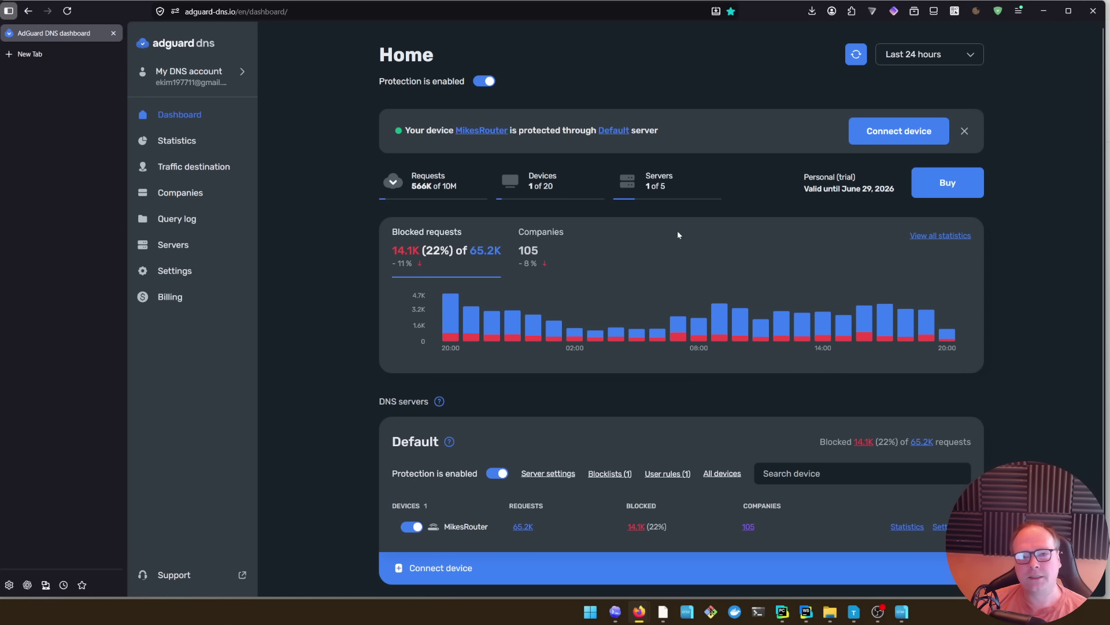
- Open the Default server's user rules and review the existing rules and the number of rules allowed
click(667, 474)
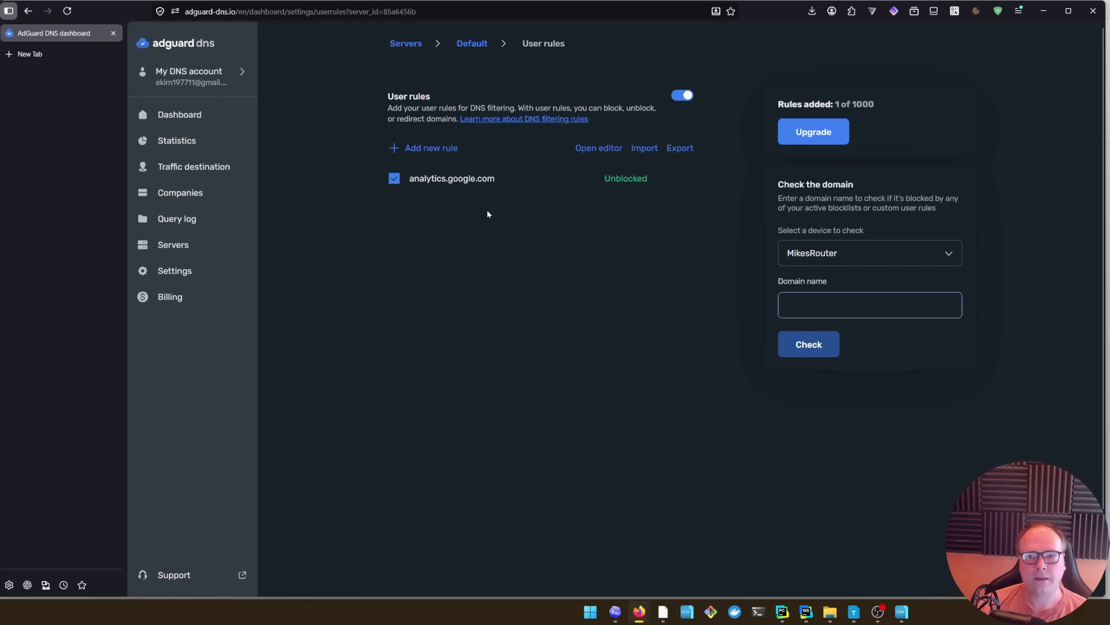
mouse_move(456, 180)
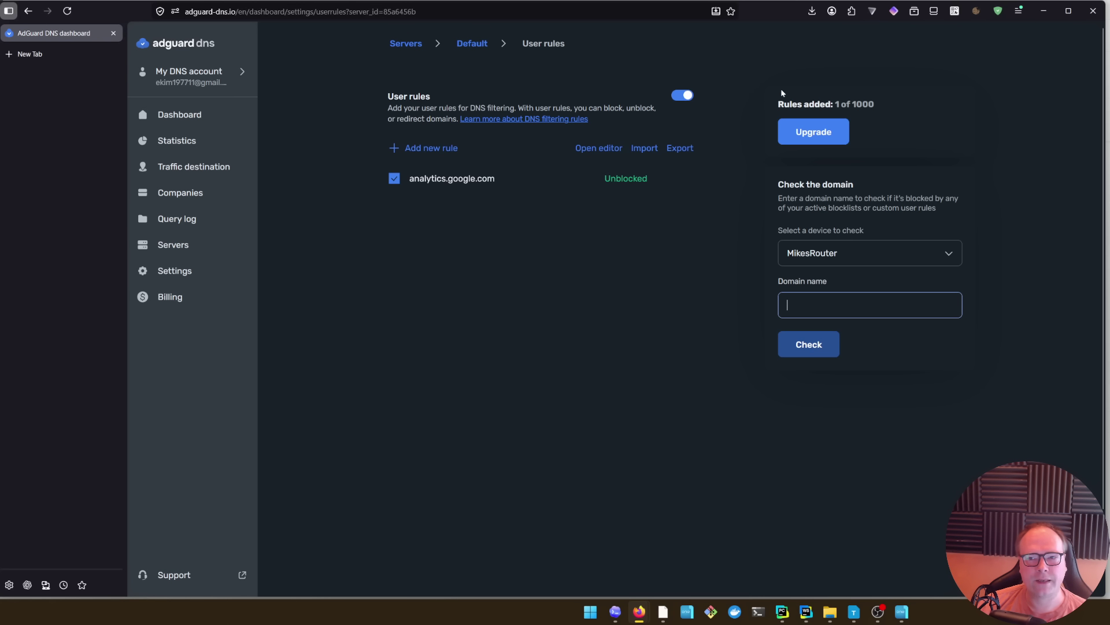
drag(851, 105, 878, 101)
click(741, 106)
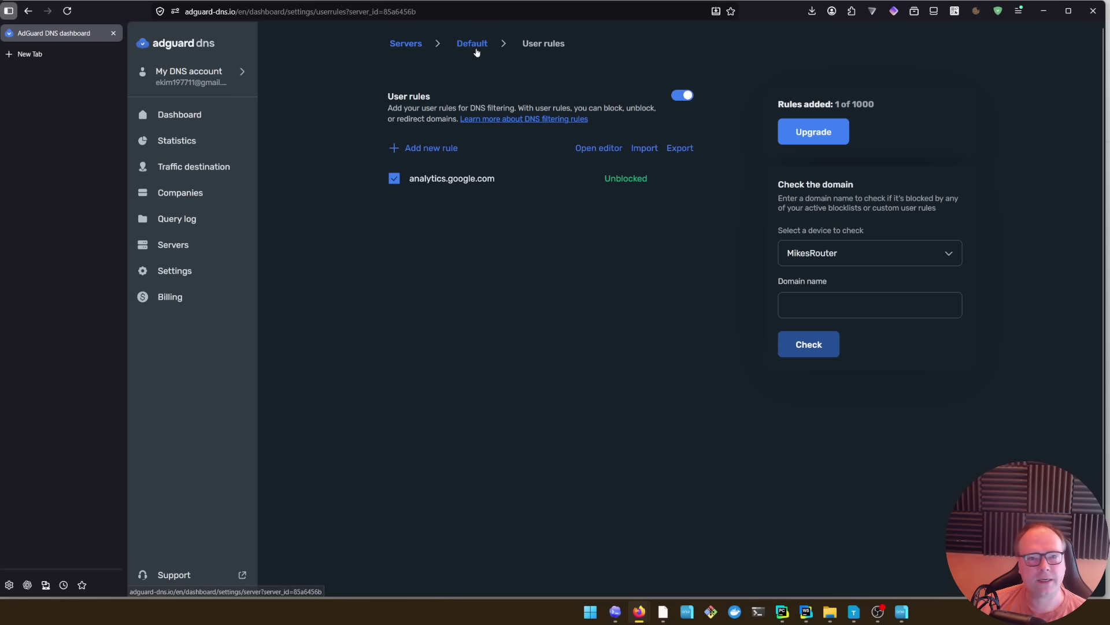
- Unblock the domain nrdp.logs.netflix.com from one of its blocked requests in the query log
click(221, 125)
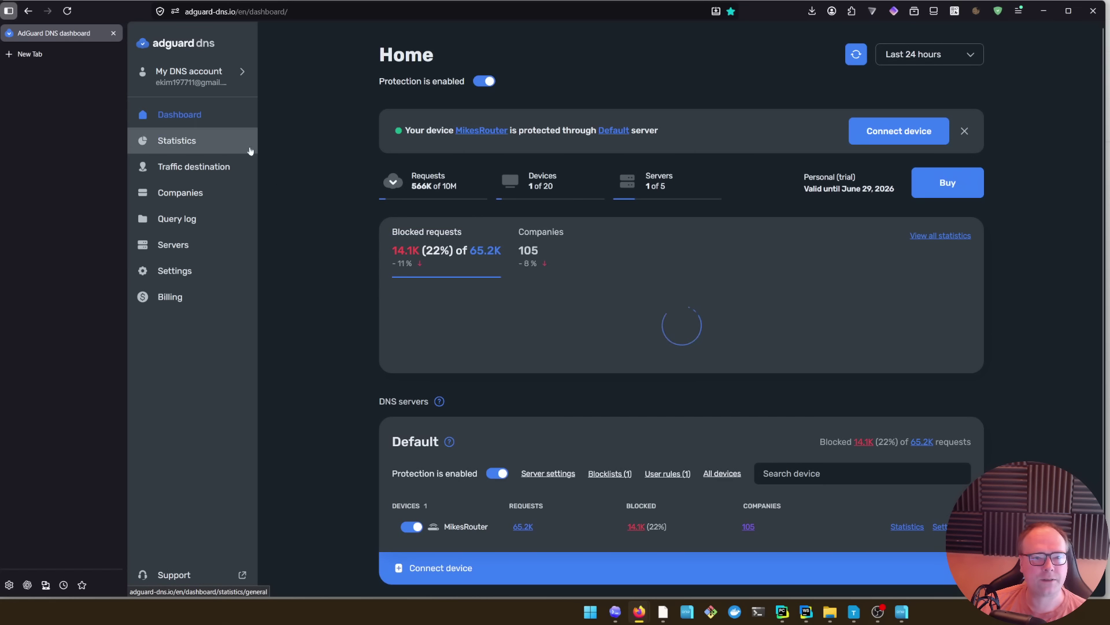
click(187, 221)
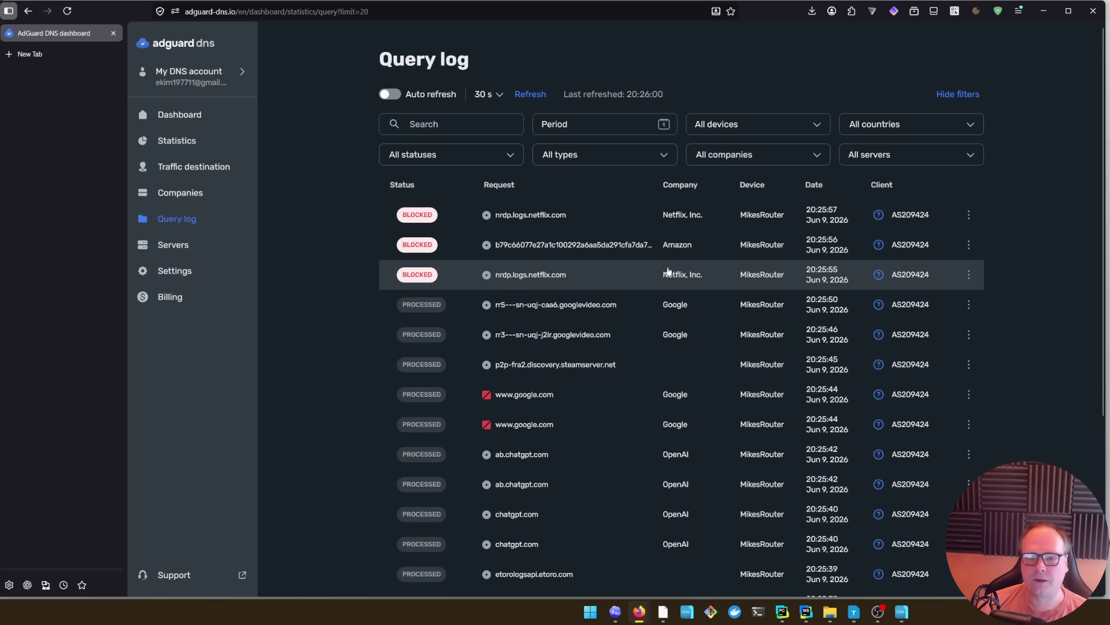
click(970, 279)
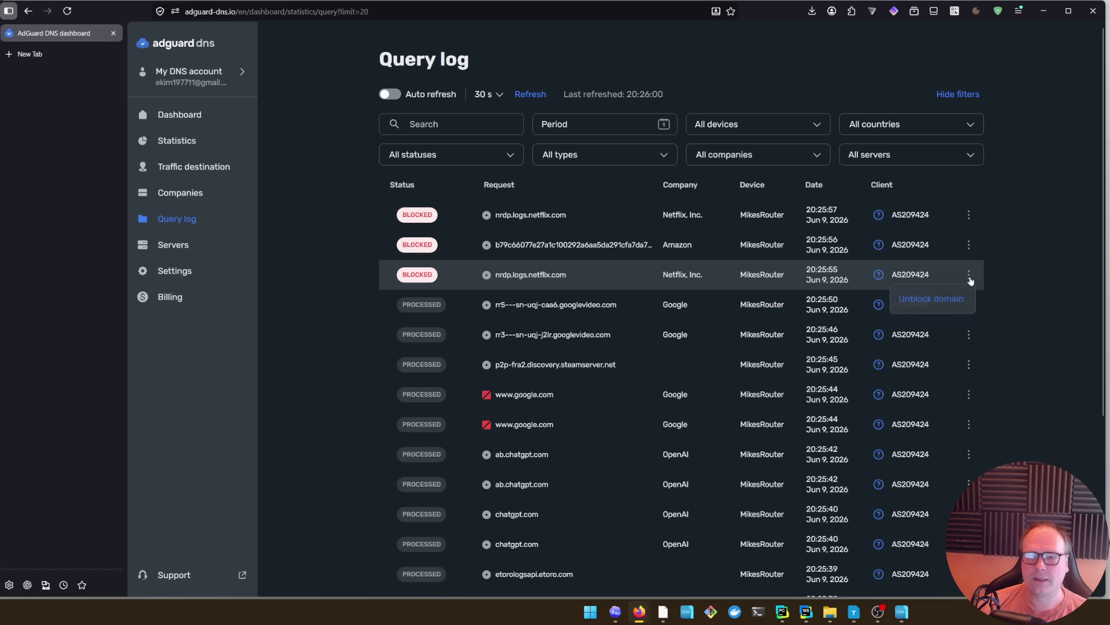
click(931, 299)
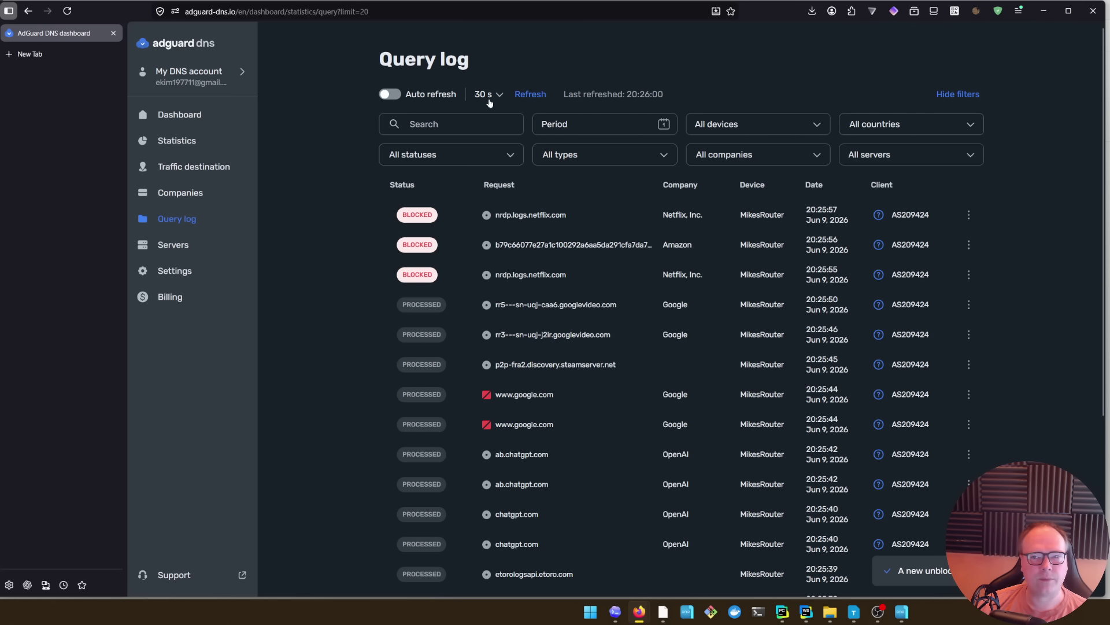
- Return to the Default server's user rules and check the entry for nrdp.logs.netflix.com
click(185, 243)
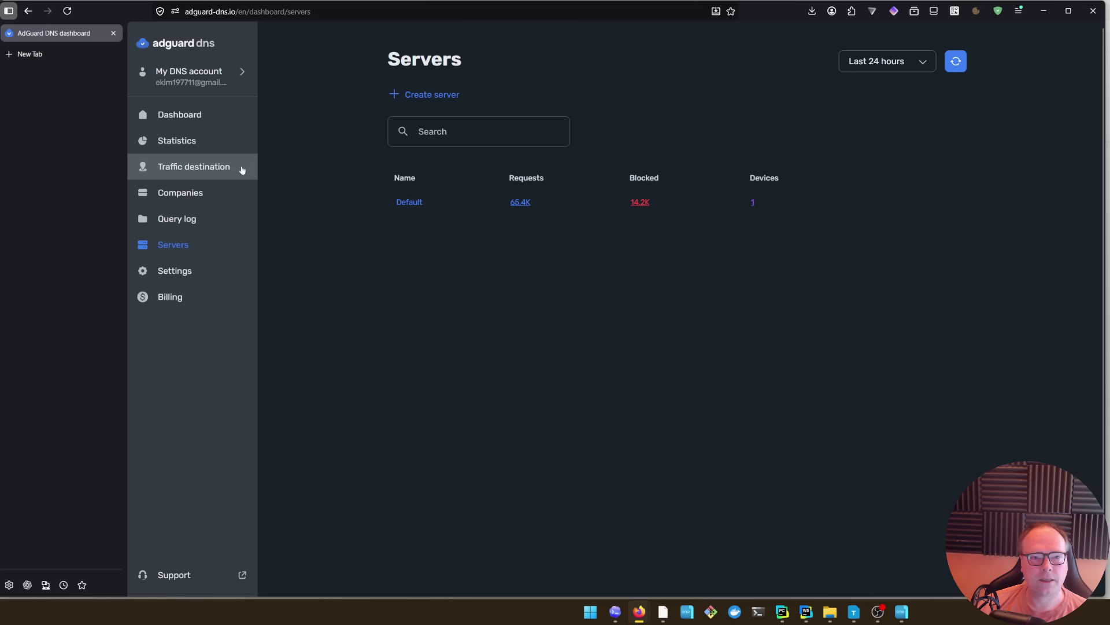
click(228, 116)
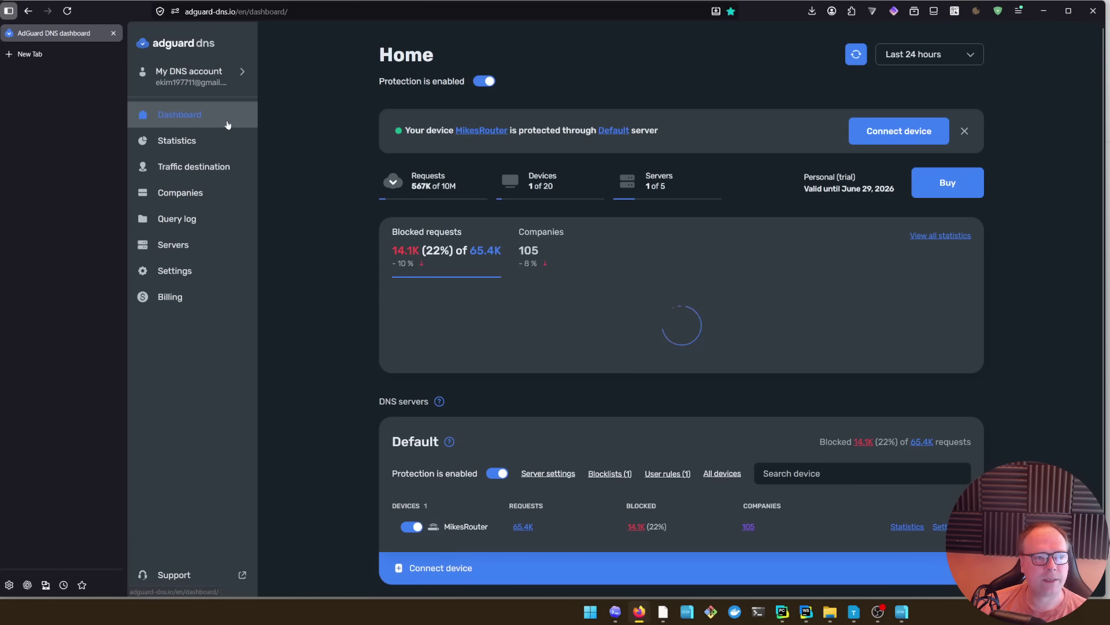
click(669, 474)
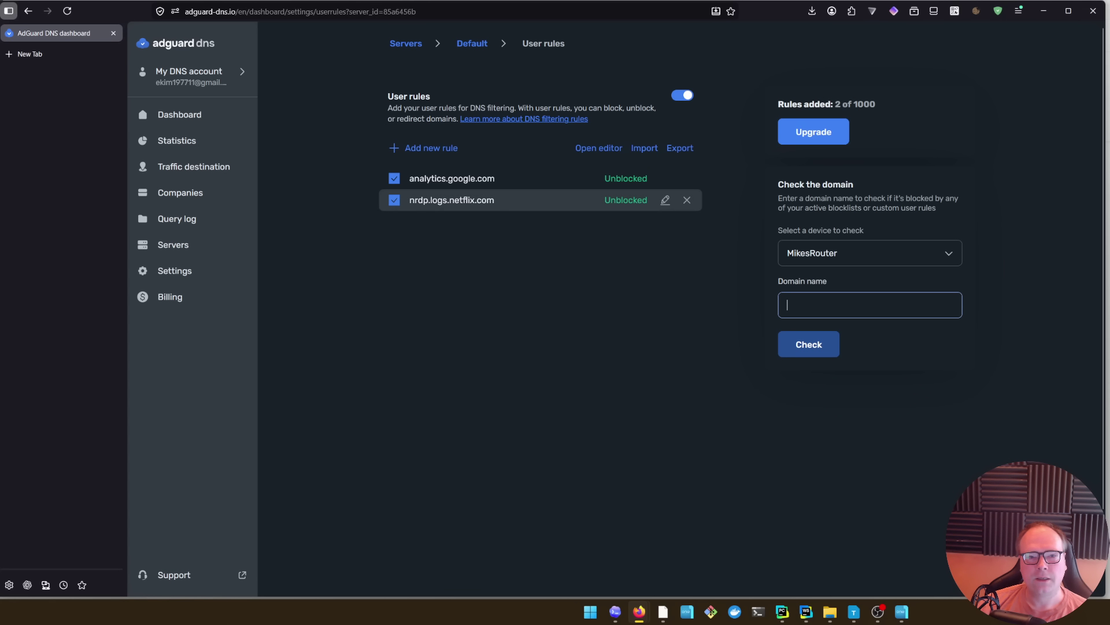
drag(498, 199, 321, 205)
click(320, 205)
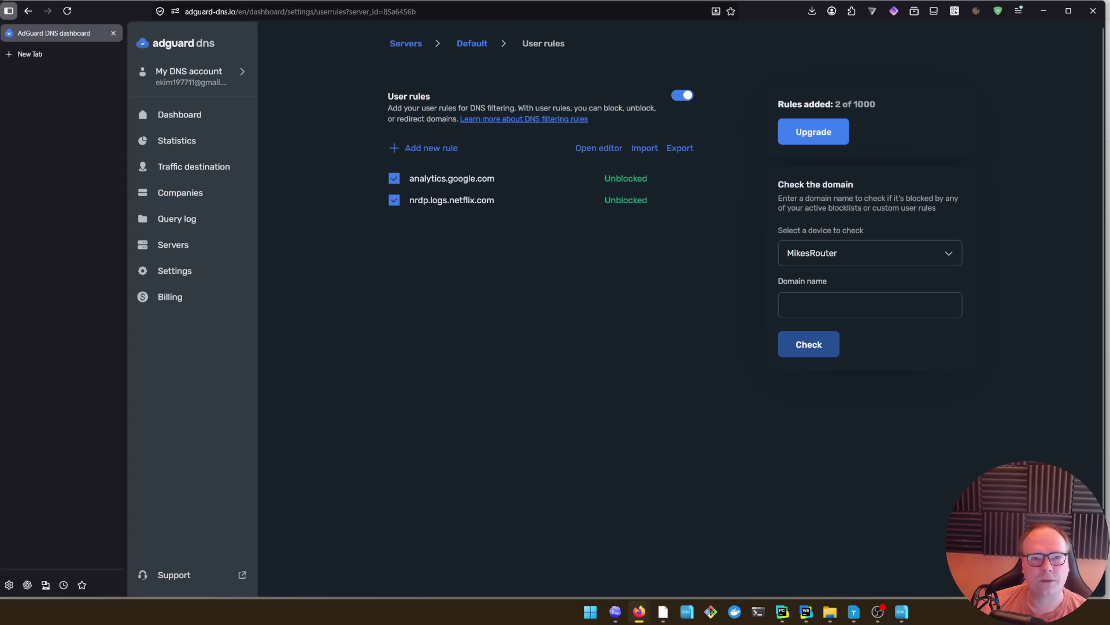
click(414, 149)
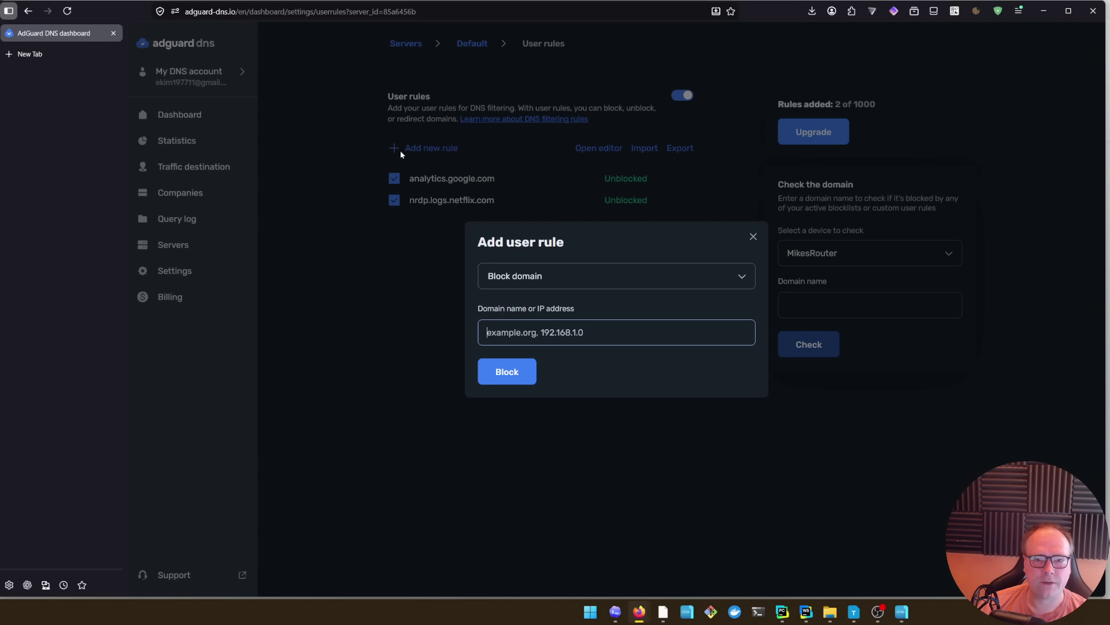
click(570, 283)
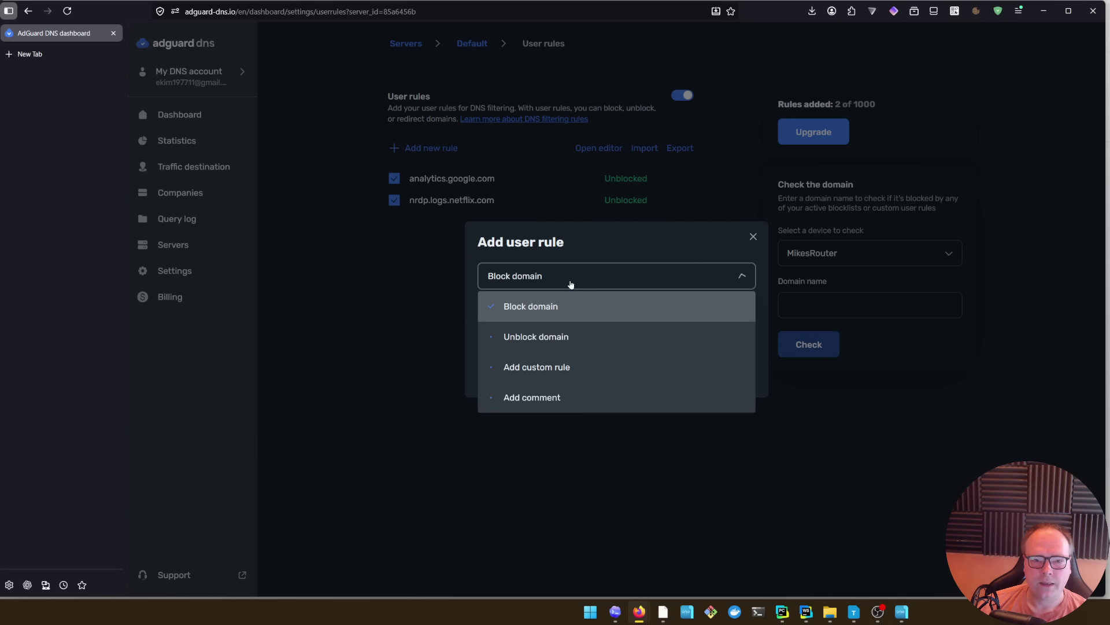
click(570, 336)
click(573, 333)
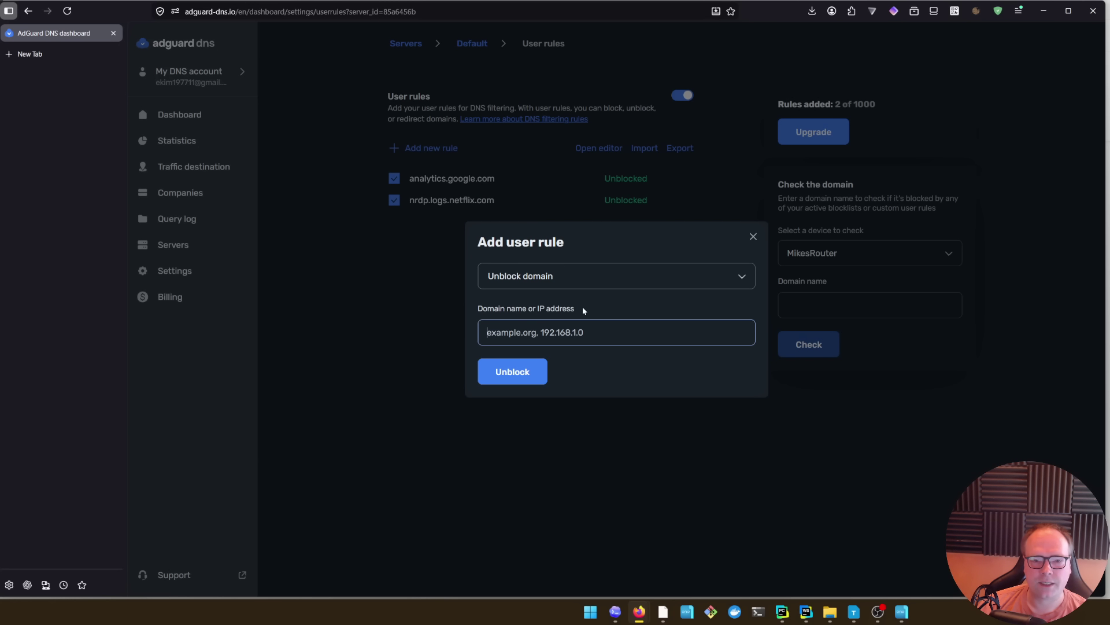
click(753, 237)
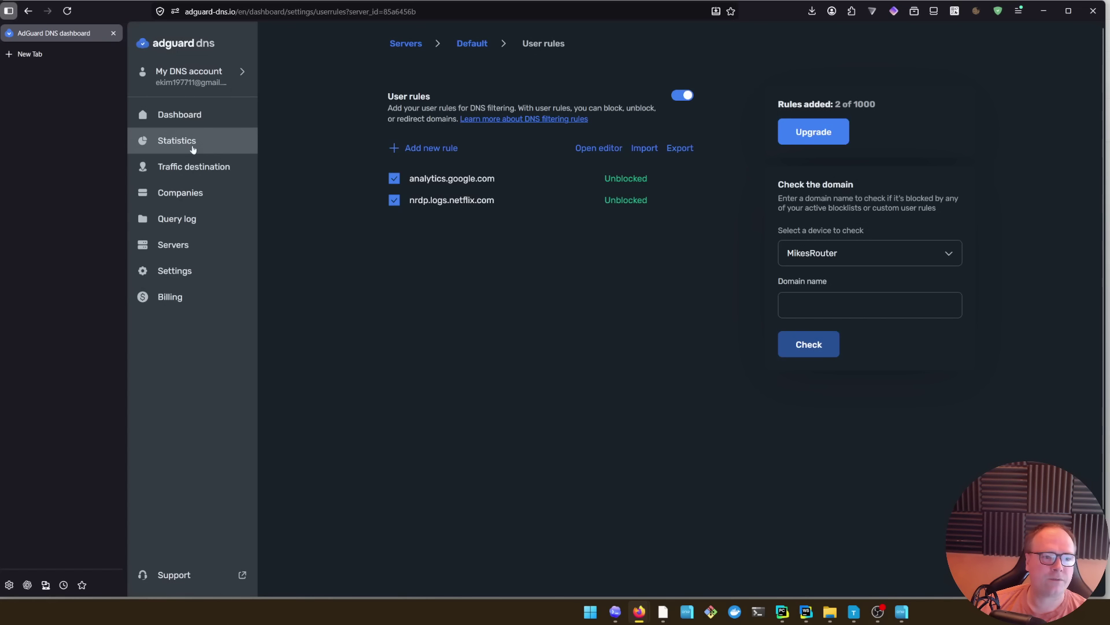
- Search the query log for netflix and view the request details of an unblocked nrdp.logs.netflix.com entry
click(184, 218)
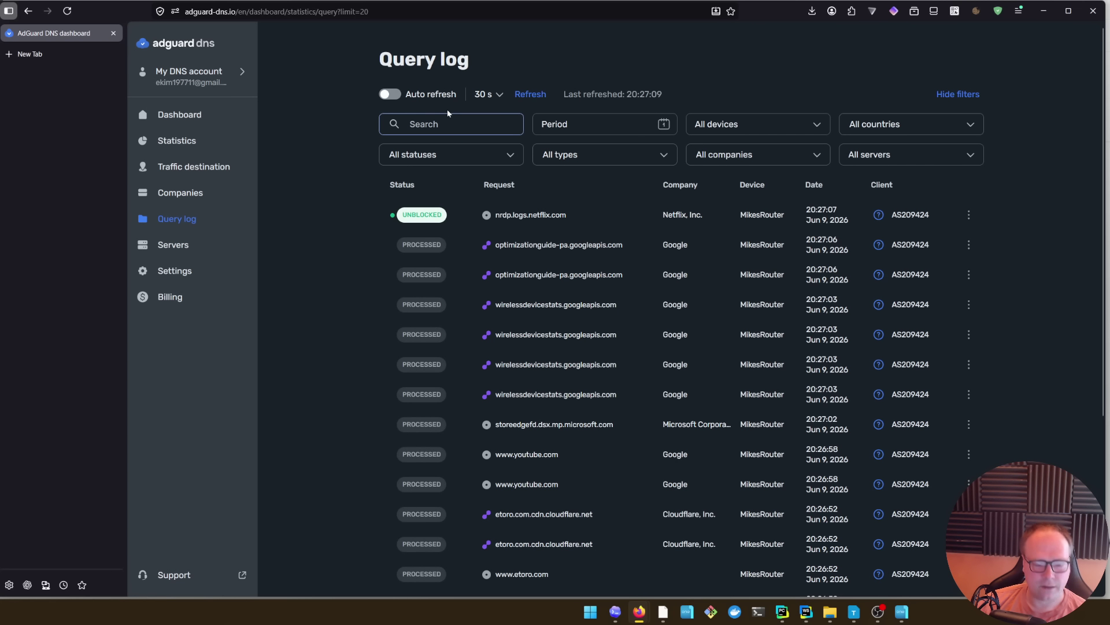
text(net)
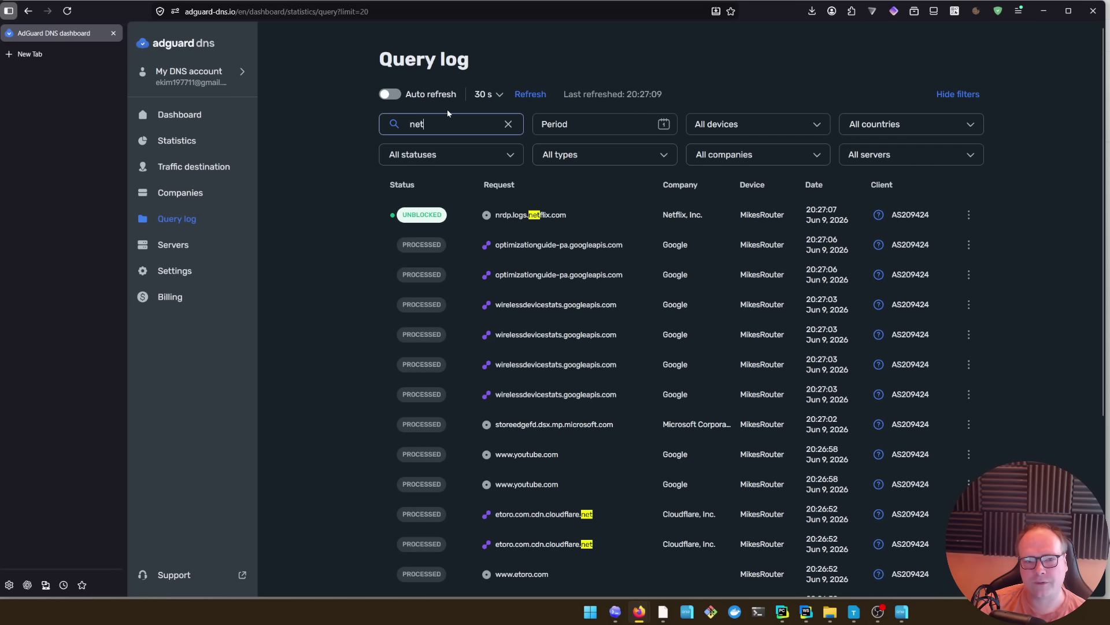
text(flix)
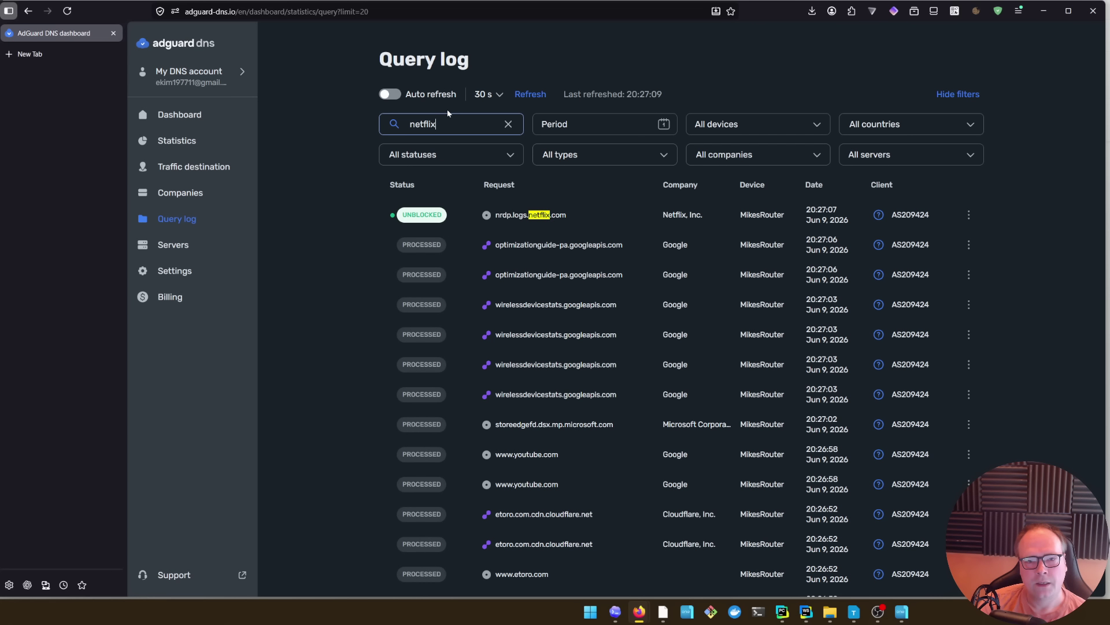
key(Return)
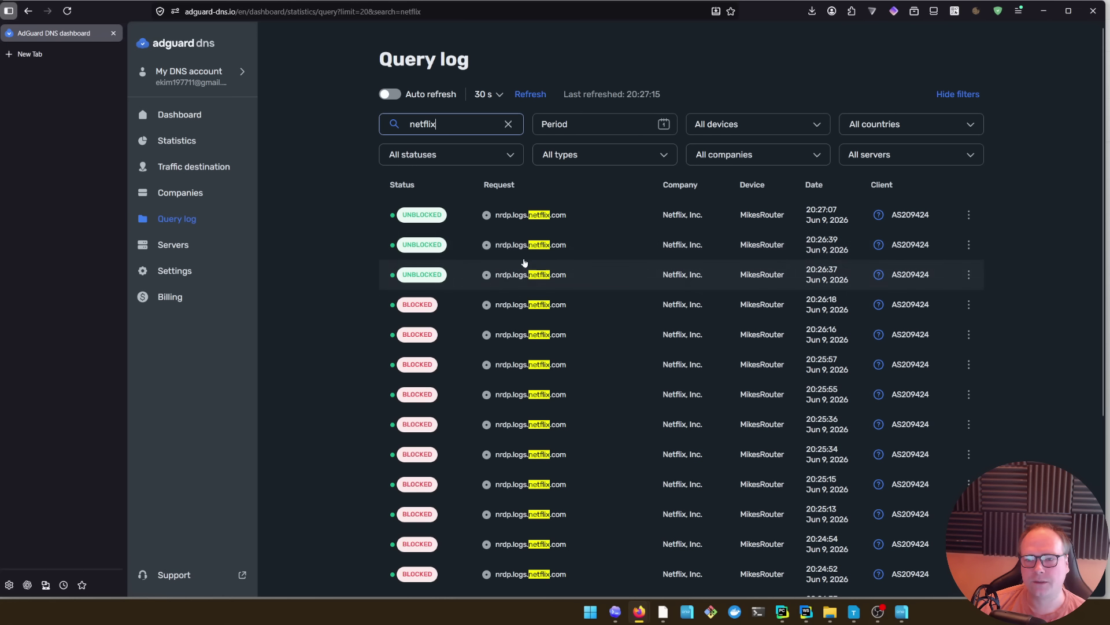
click(420, 245)
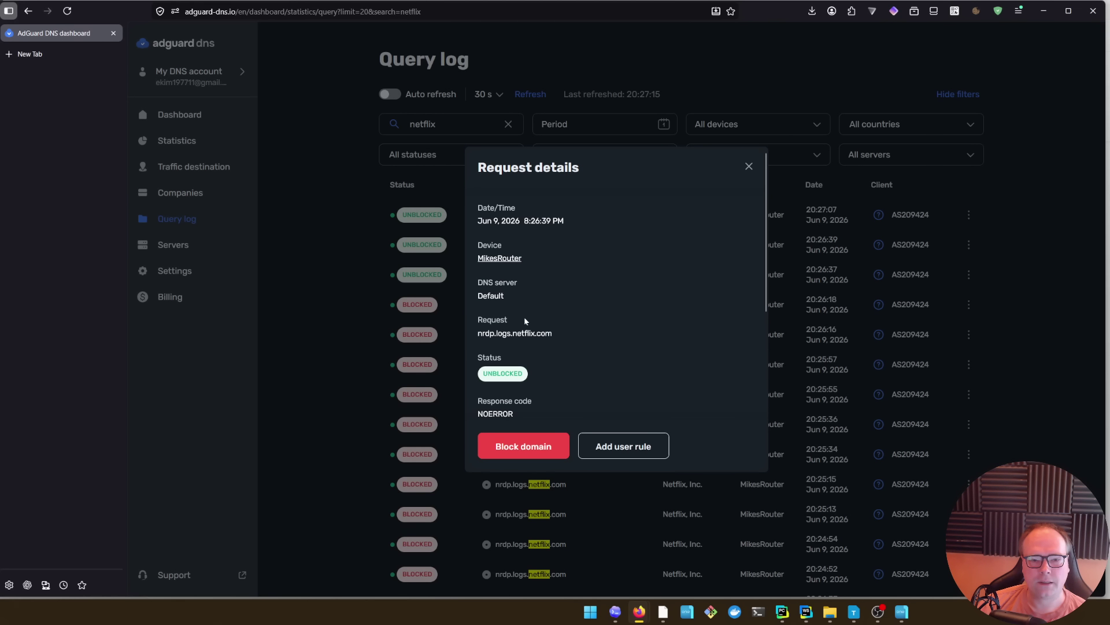
click(749, 166)
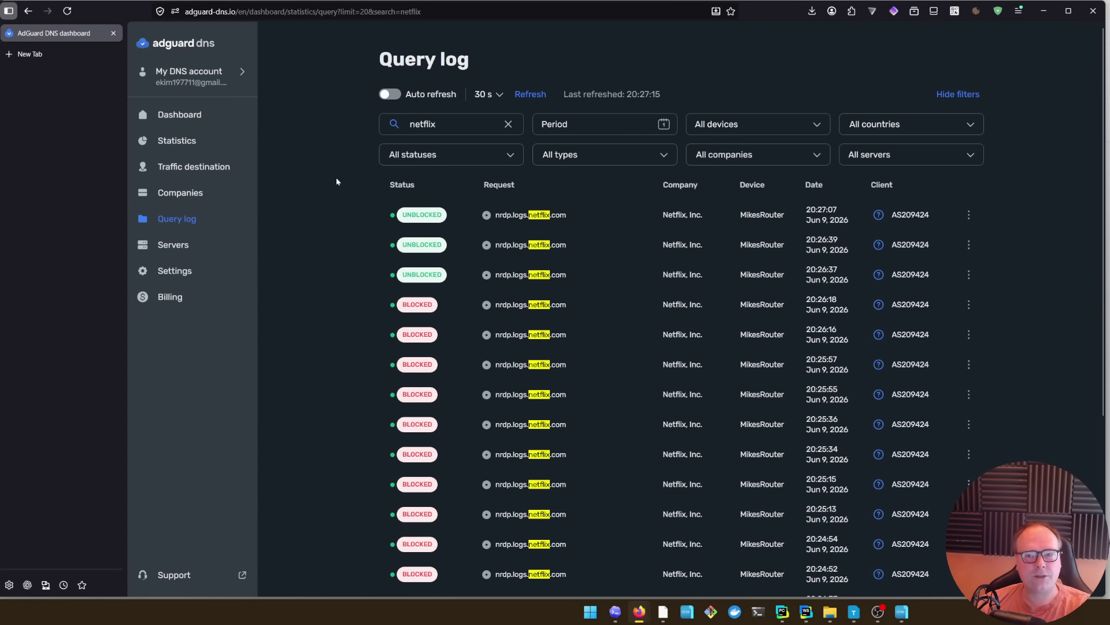
click(203, 225)
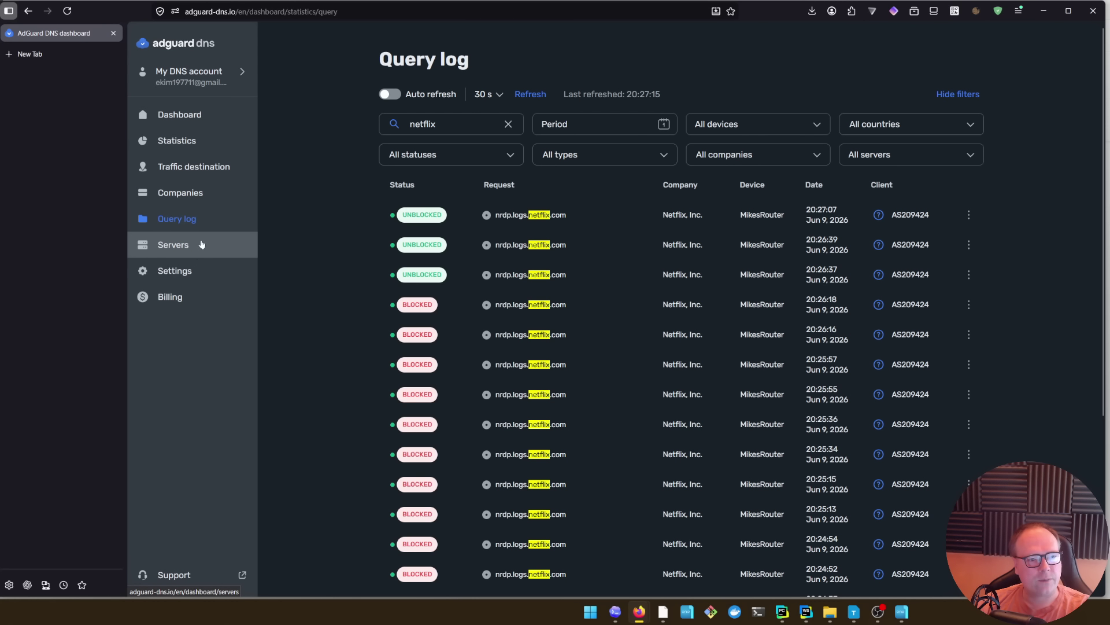
- Open the Companies statistics and examine the top requested, top blocked and top companies for the last 24 hours
click(195, 201)
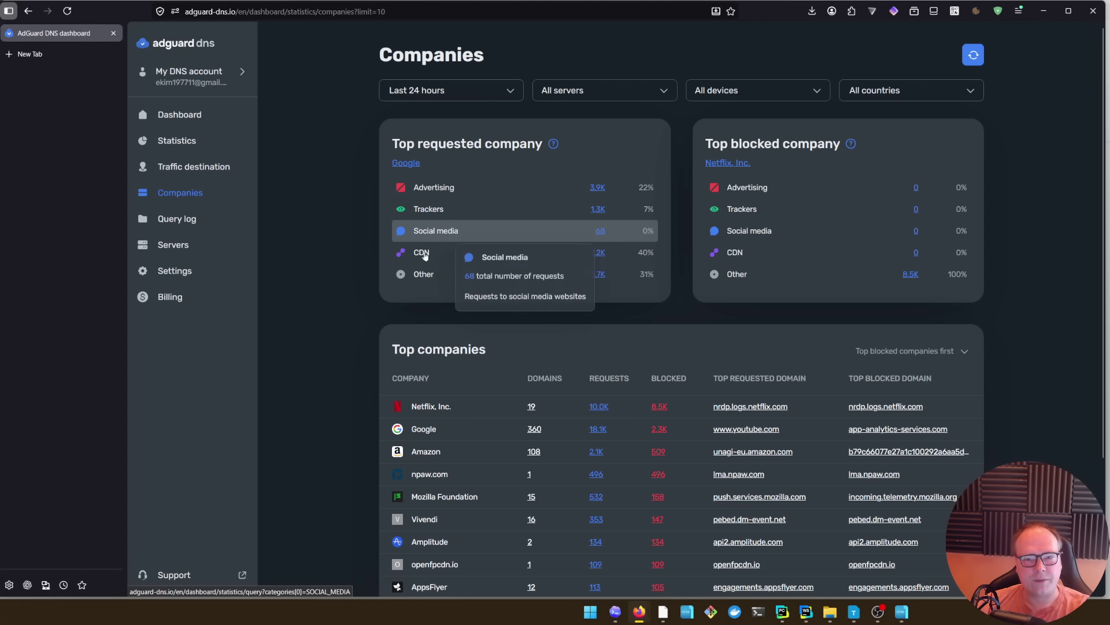
mouse_move(417, 262)
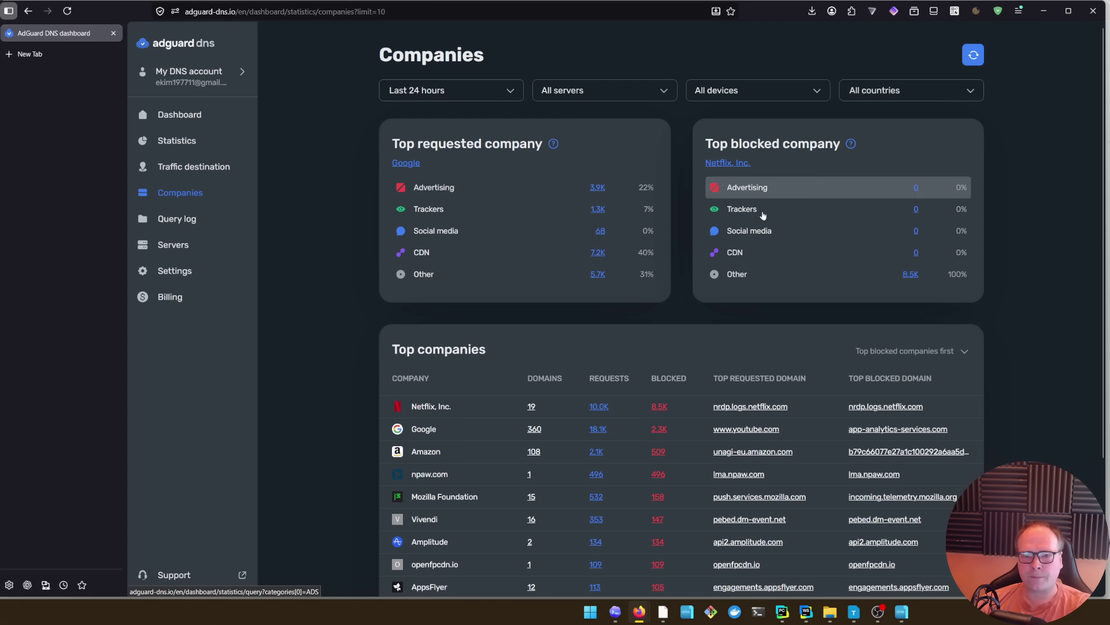
mouse_move(890, 279)
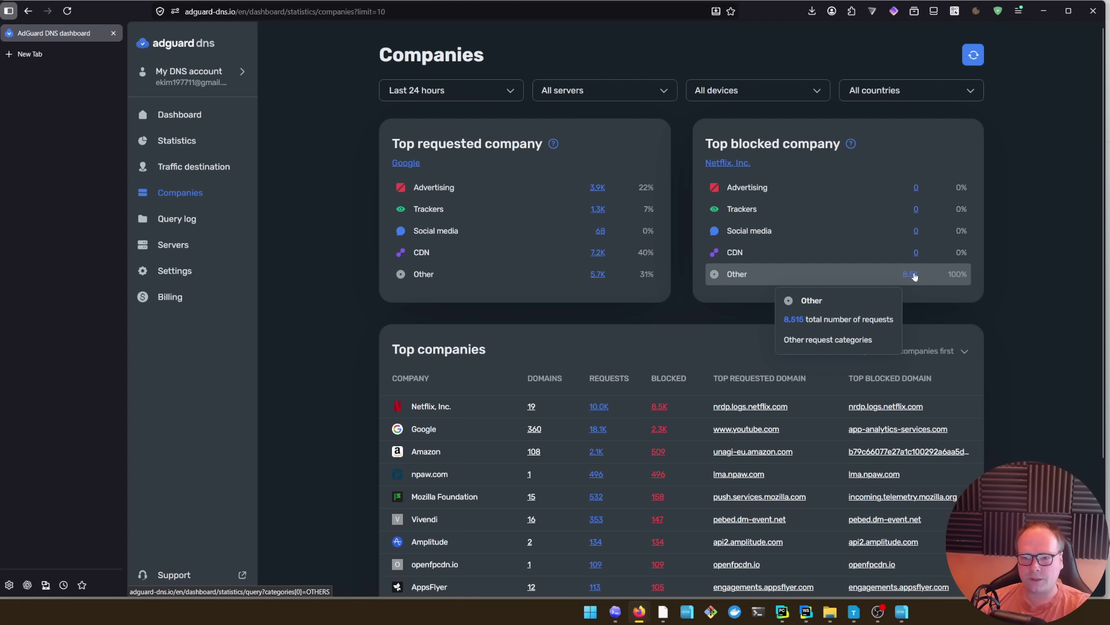
scroll(521, 307, down, 2)
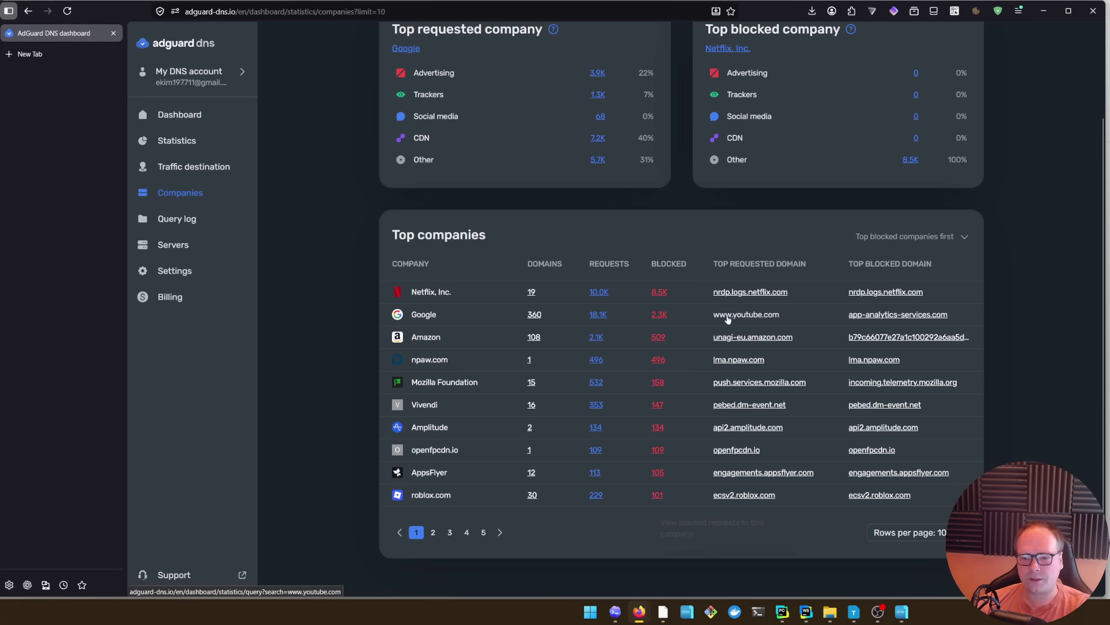
scroll(711, 327, up, 2)
scroll(667, 441, down, 1)
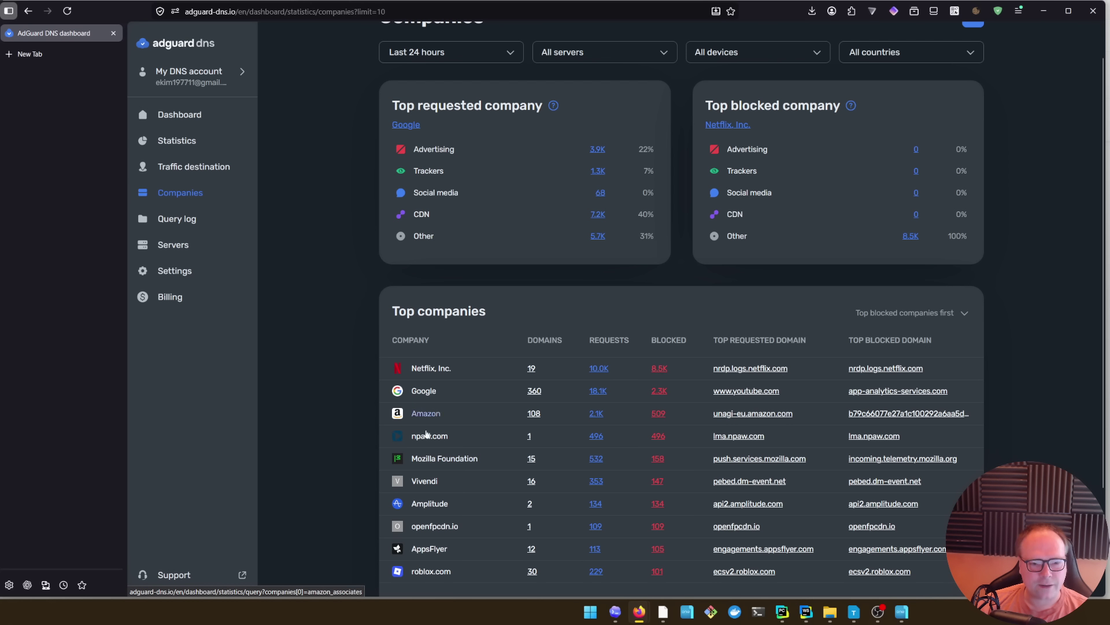
scroll(673, 312, up, 1)
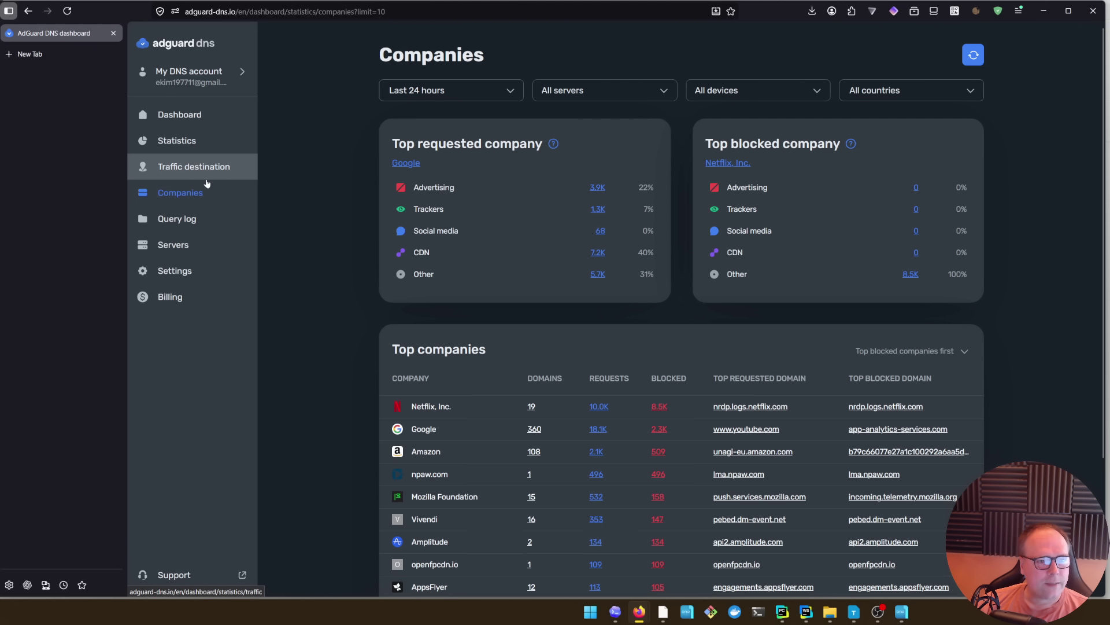
- Look at the servers list and the Billing page, examining the Personal trial's validity date and usage limits
click(186, 246)
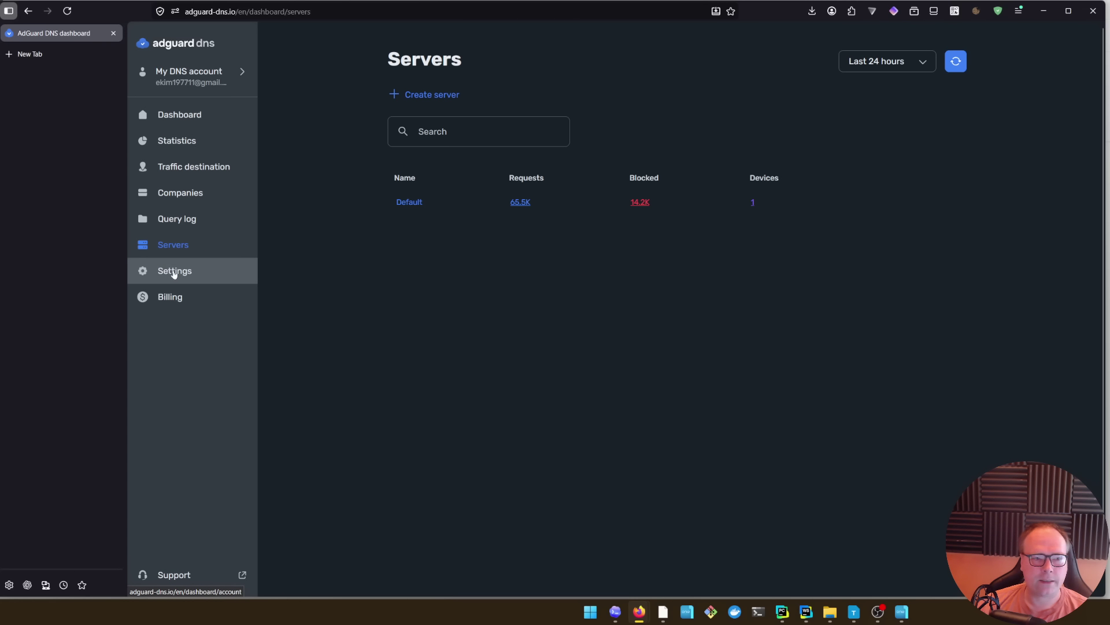
click(181, 303)
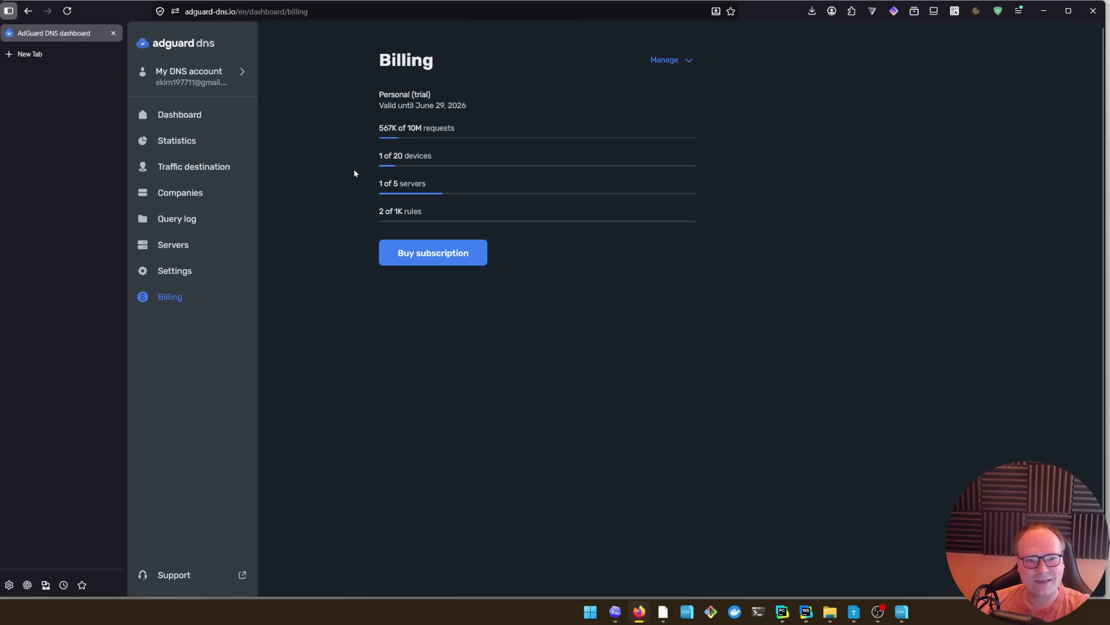
mouse_move(399, 129)
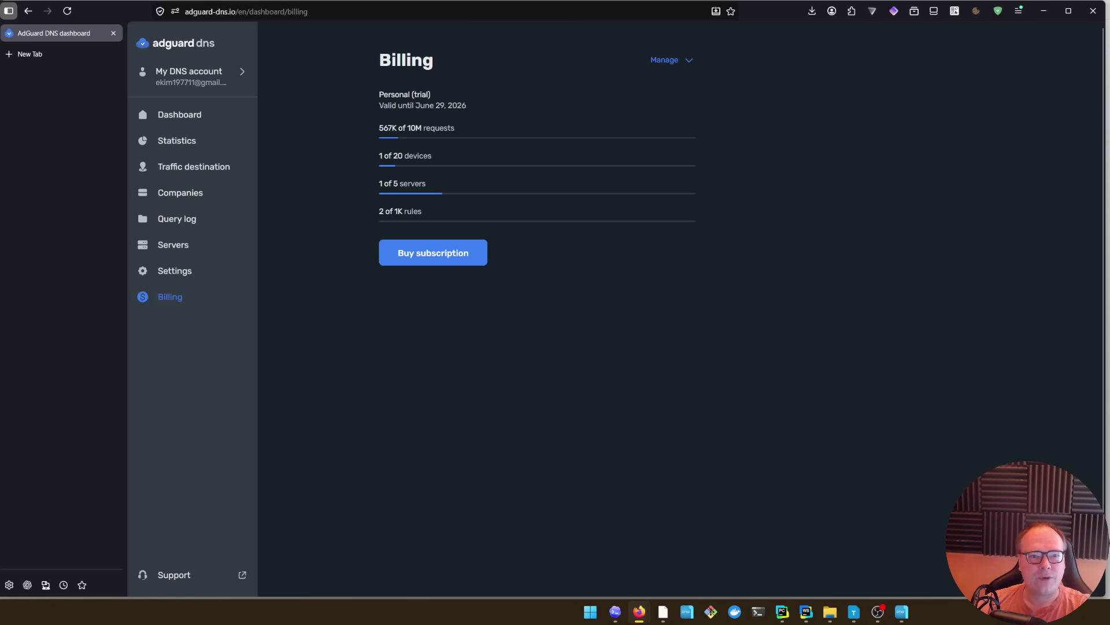
drag(384, 94, 476, 110)
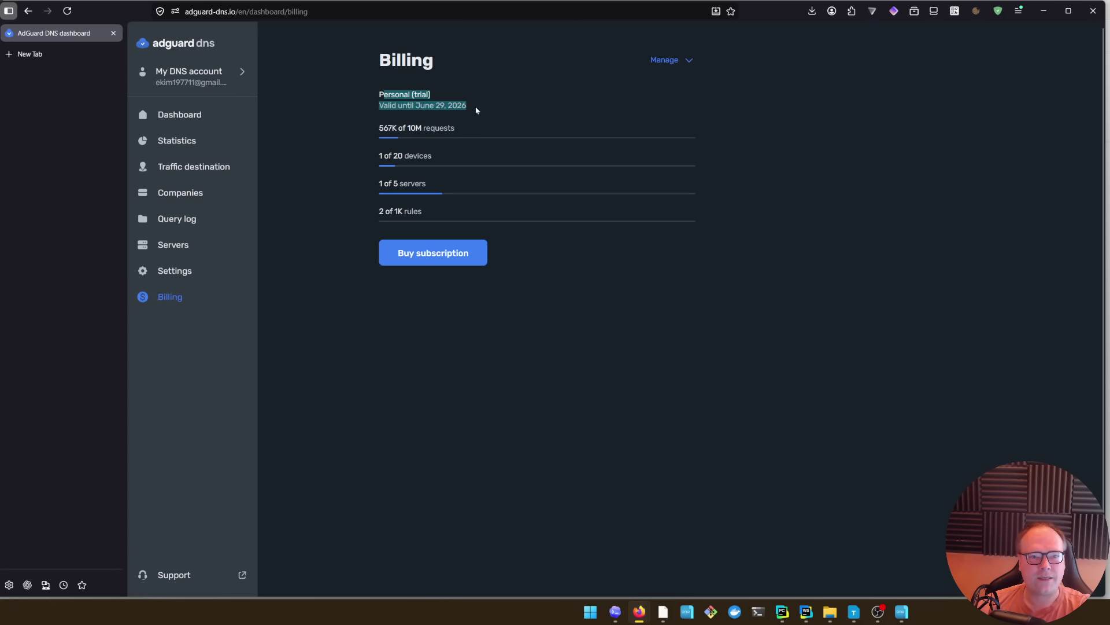
click(369, 109)
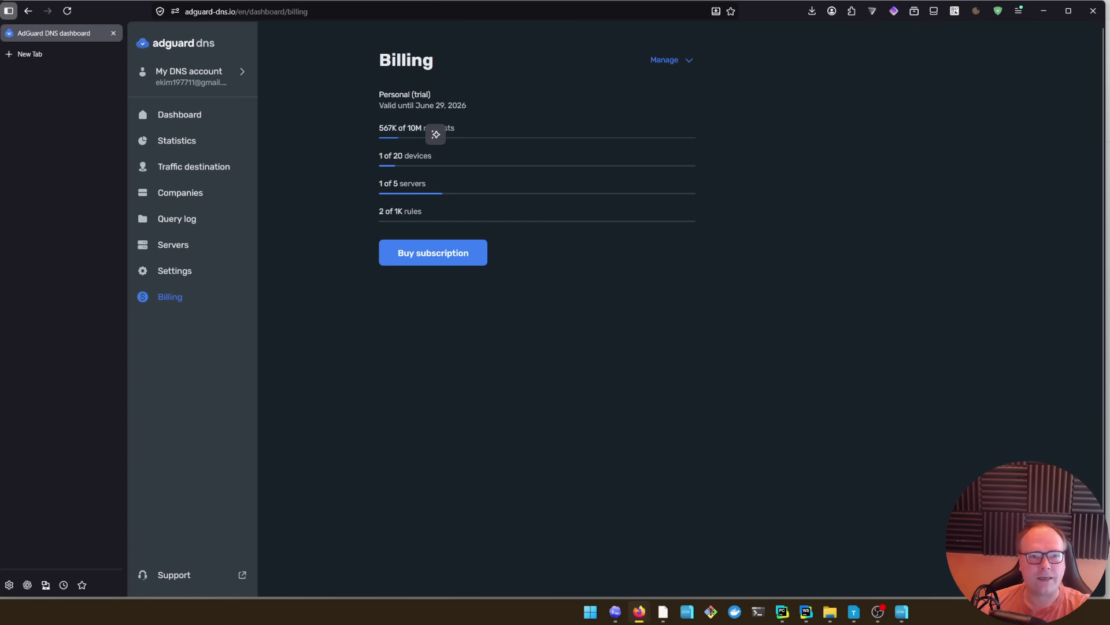
drag(463, 108, 469, 130)
click(347, 211)
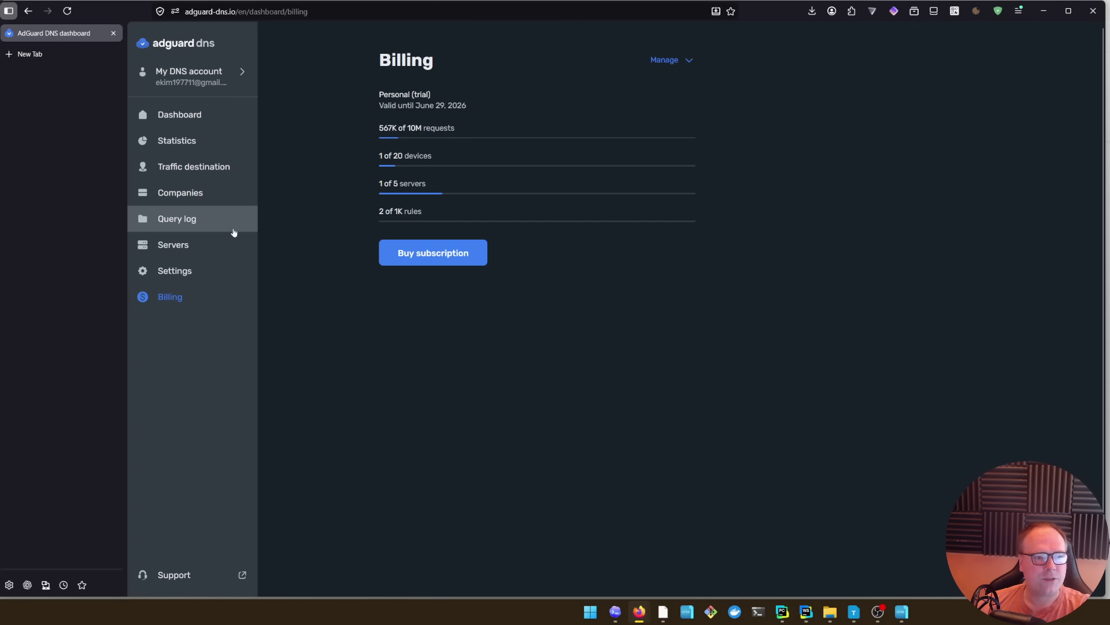
- View the available subscription management options on the Billing page without choosing one
click(690, 62)
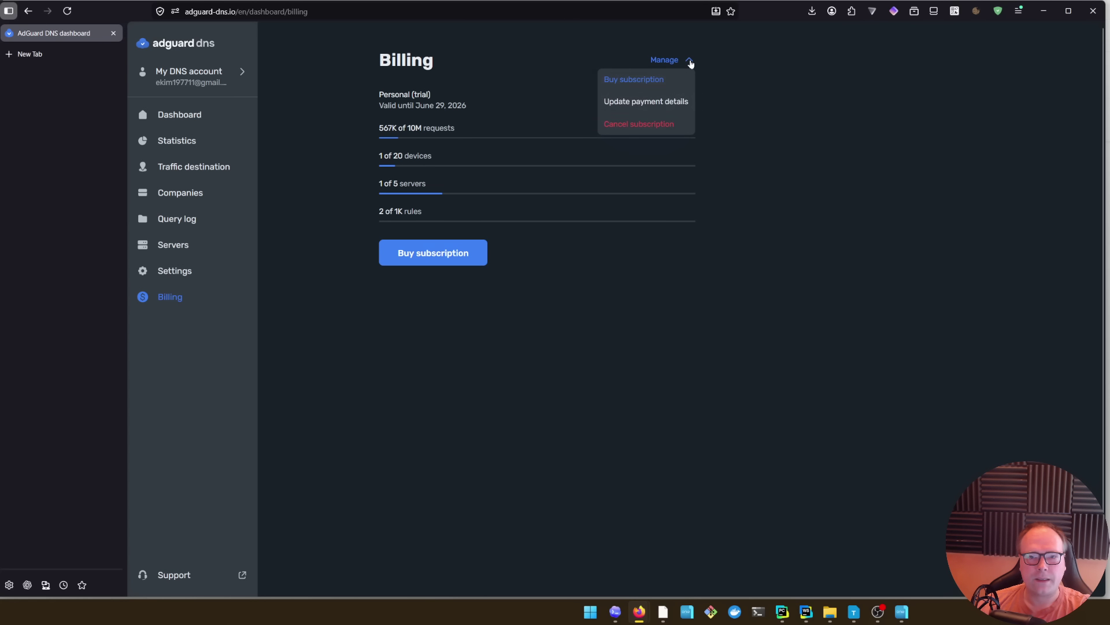
click(548, 58)
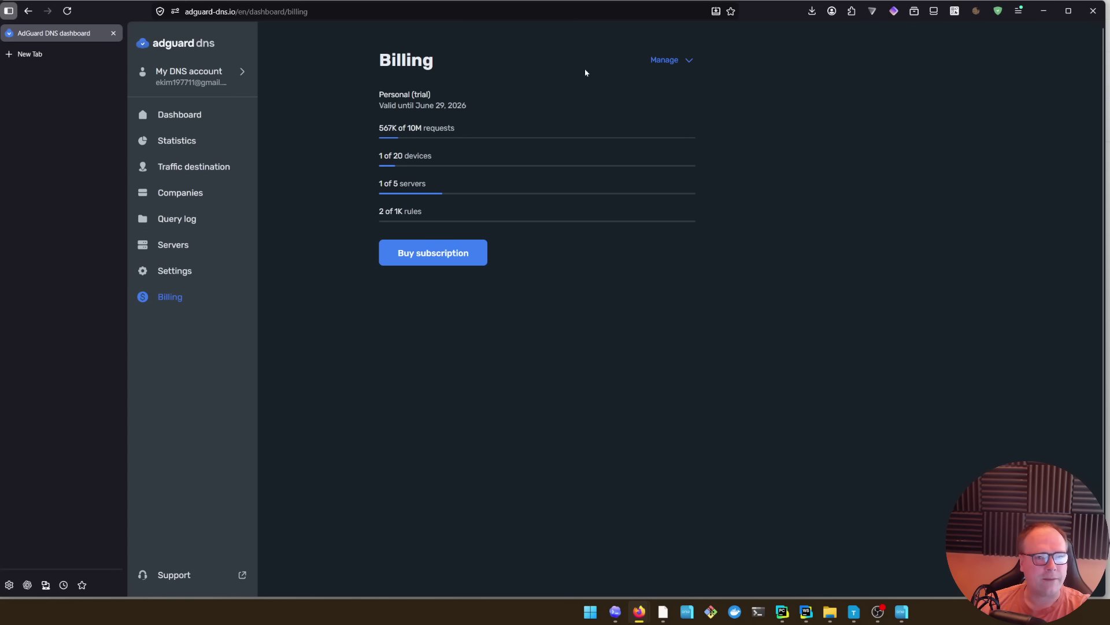
mouse_move(414, 129)
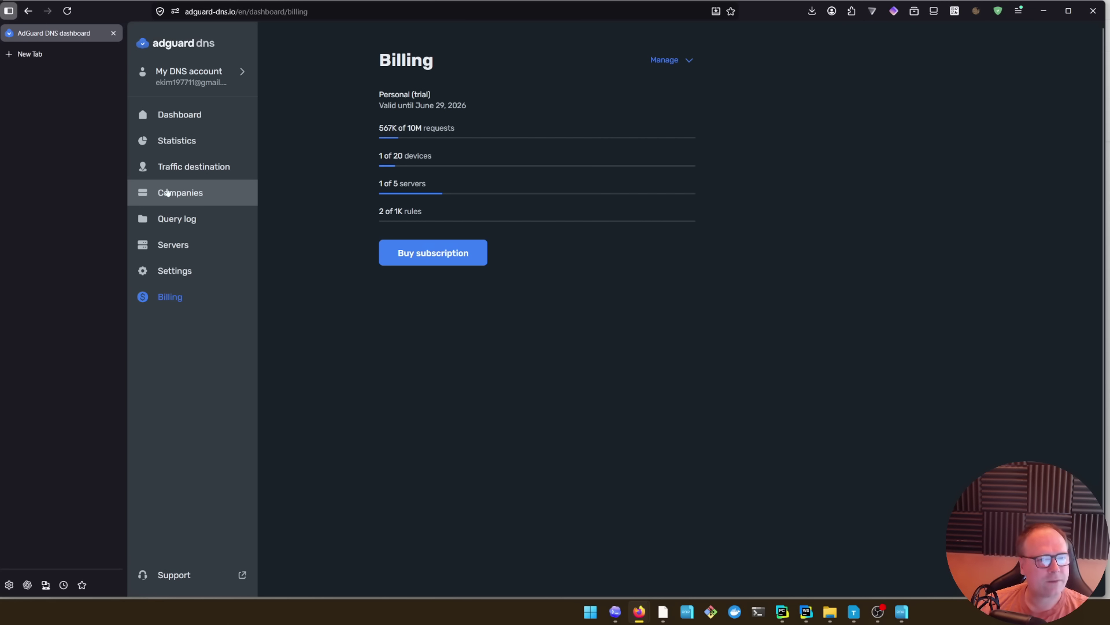
- Open the adguard-dns.io website in a new browser tab
click(33, 64)
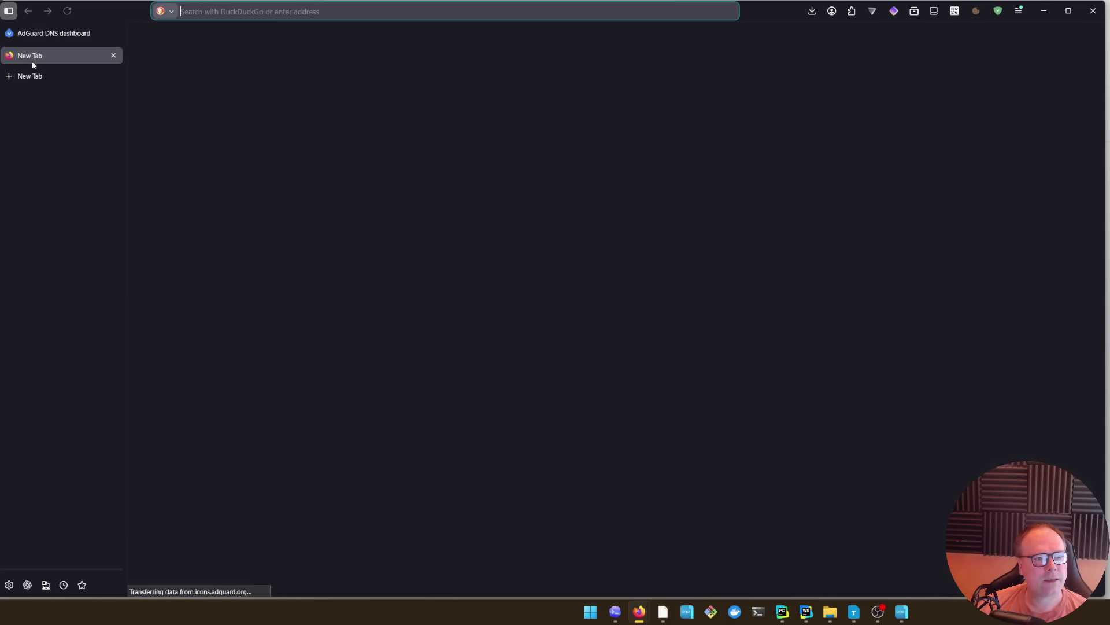
text(adguard-dns.io/)
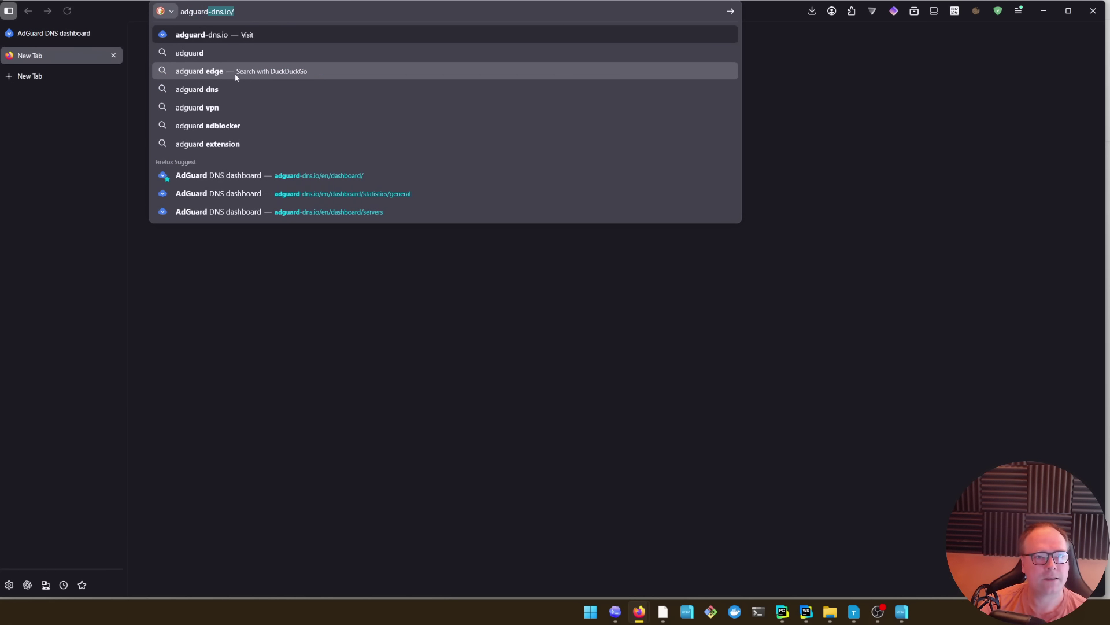
key(Return)
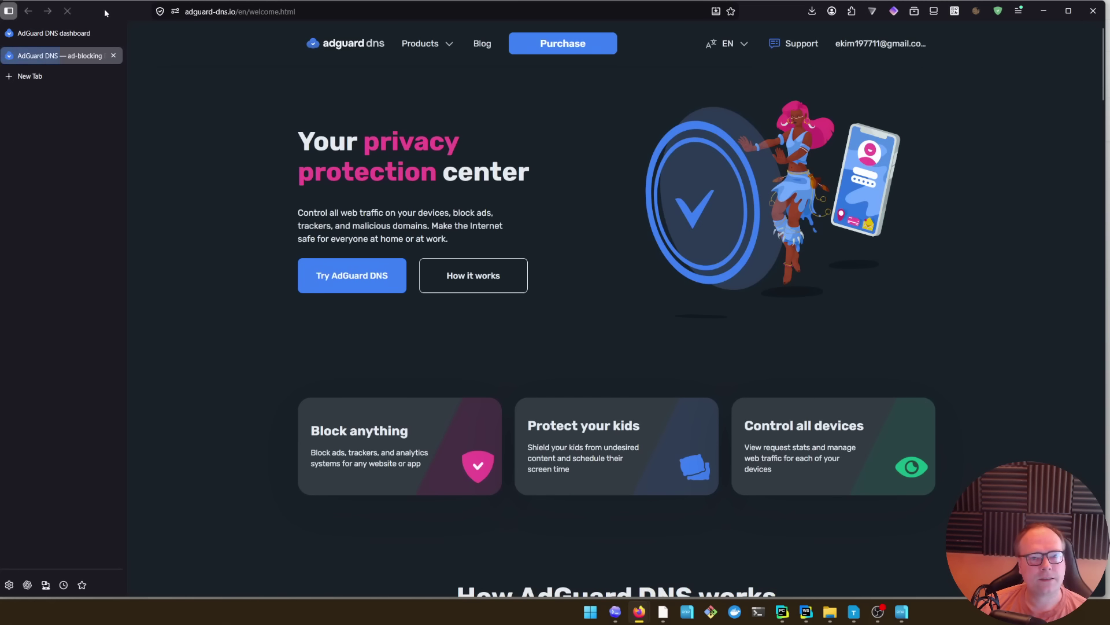
- Look over the AdGuard product overview and the introduction sections of the welcome page
mouse_move(422, 44)
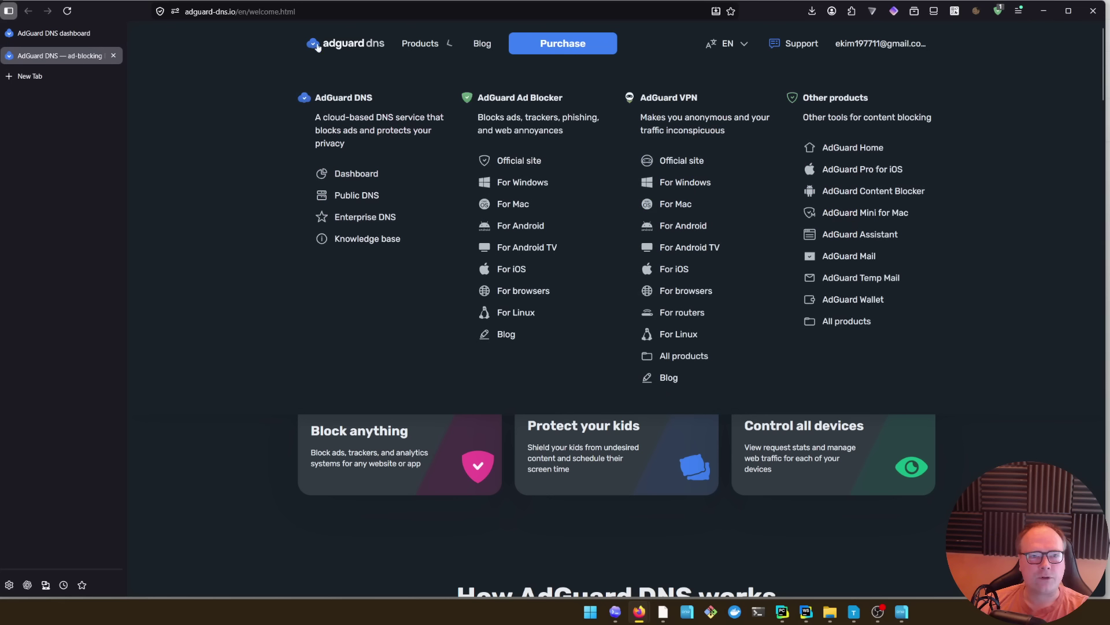
click(428, 44)
click(428, 44)
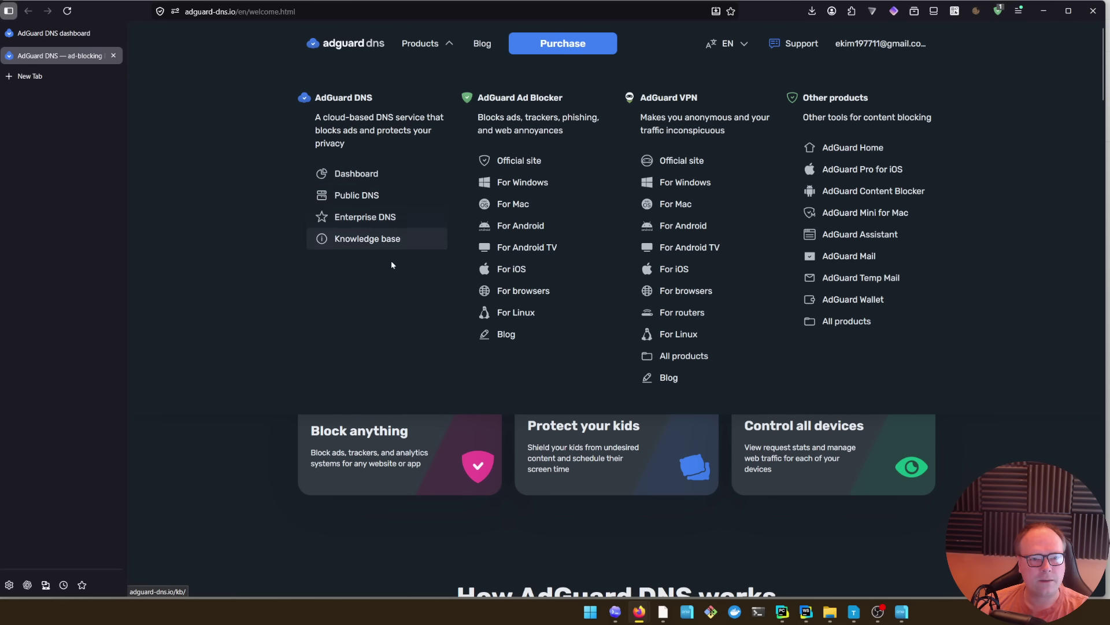
scroll(382, 249, down, 9)
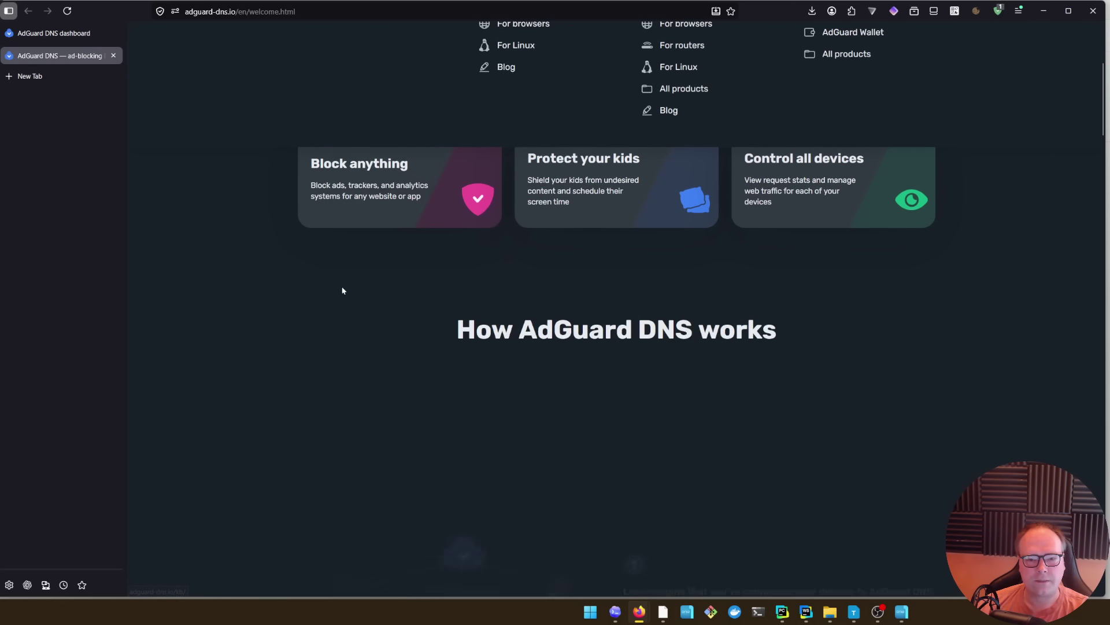
scroll(394, 301, up, 10)
scroll(616, 312, up, 1)
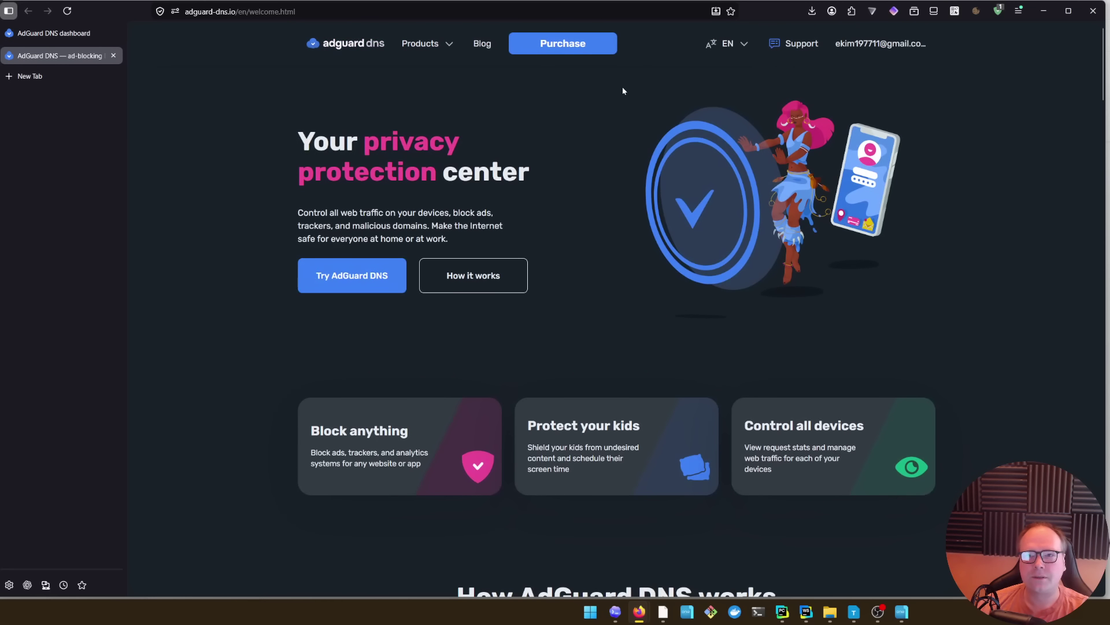
- Enter the dashboard through Try AdGuard DNS and open the Traffic destination map
mouse_move(385, 59)
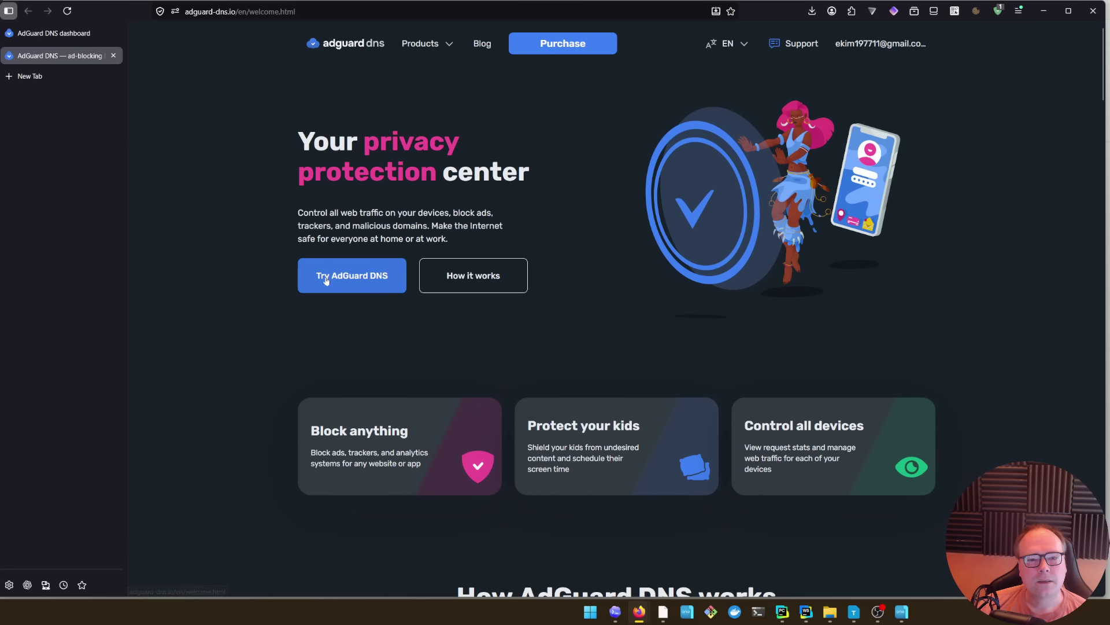
click(347, 276)
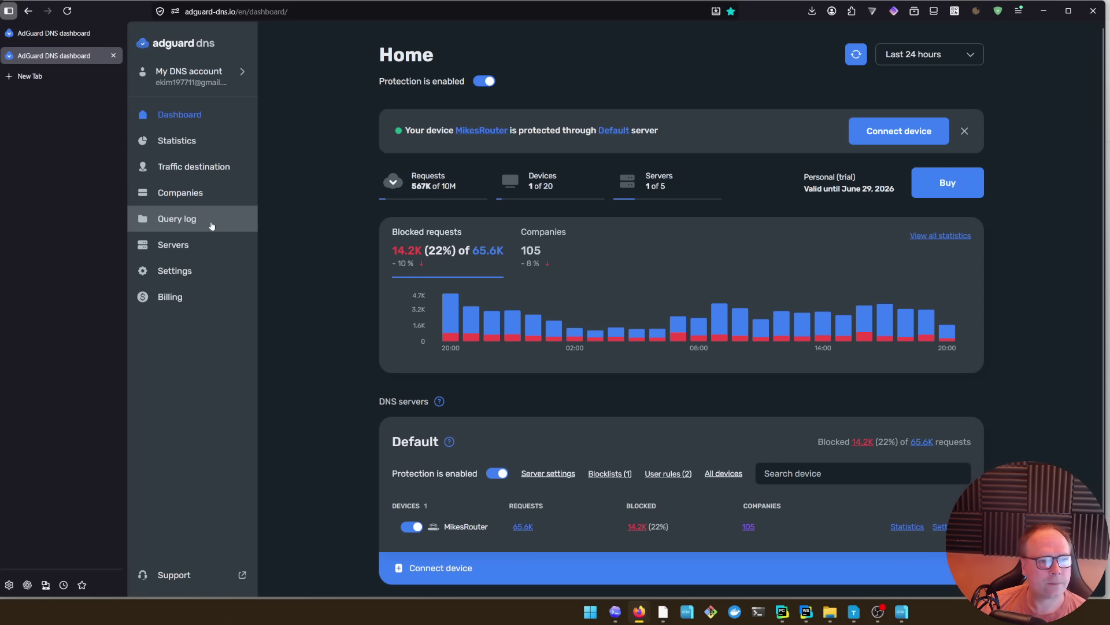
click(167, 176)
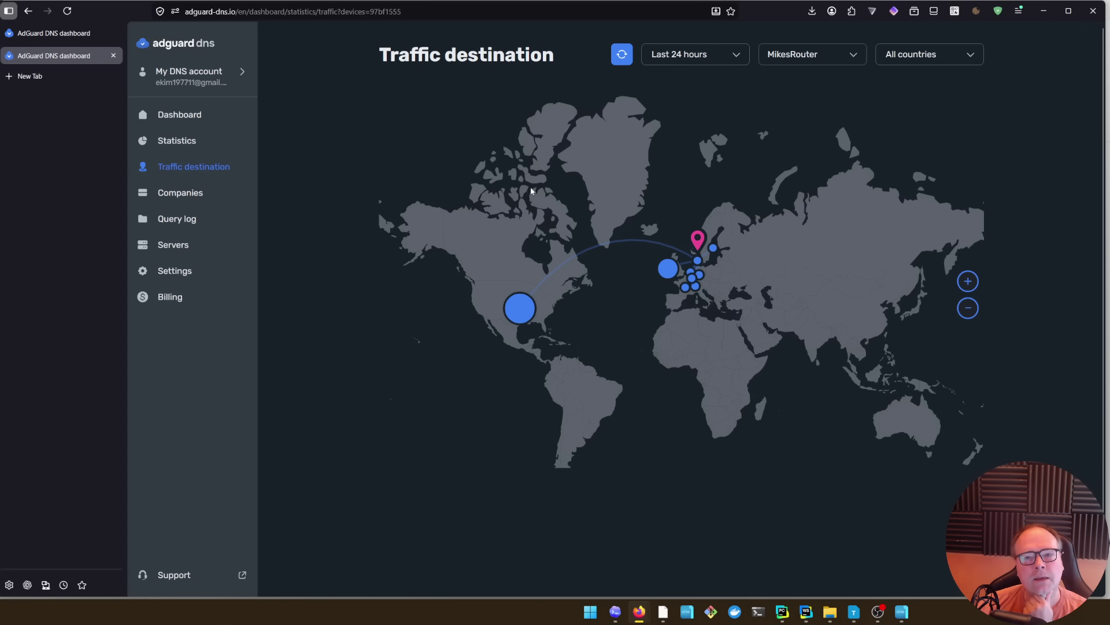
- Examine the traffic details for Sweden, Germany, the Netherlands, Luxembourg, France and Switzerland on the world map
click(712, 250)
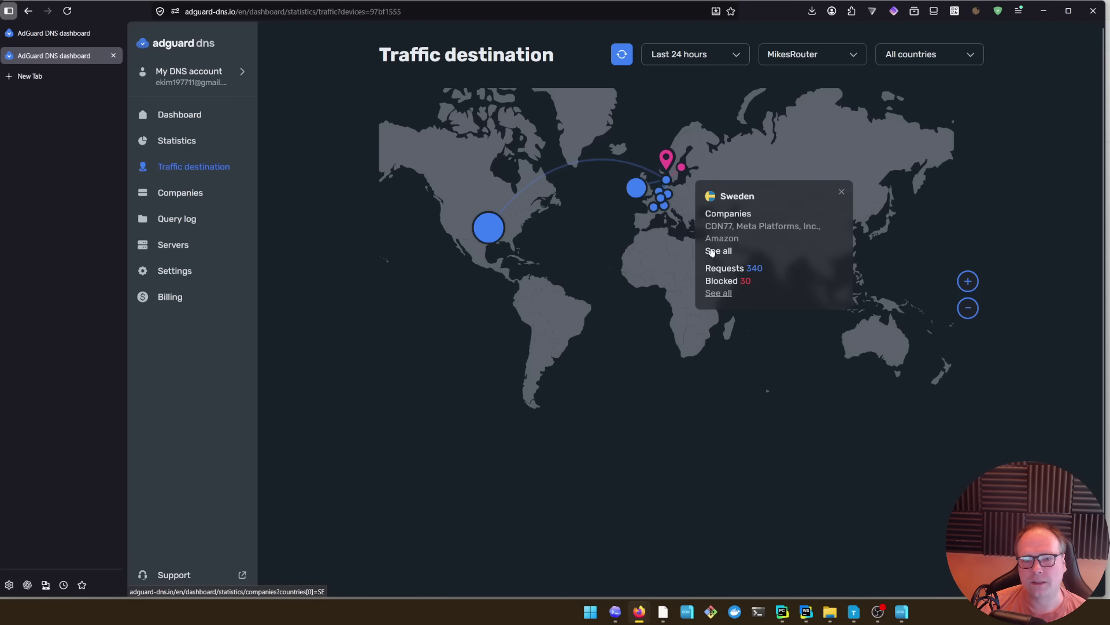
click(840, 192)
click(667, 196)
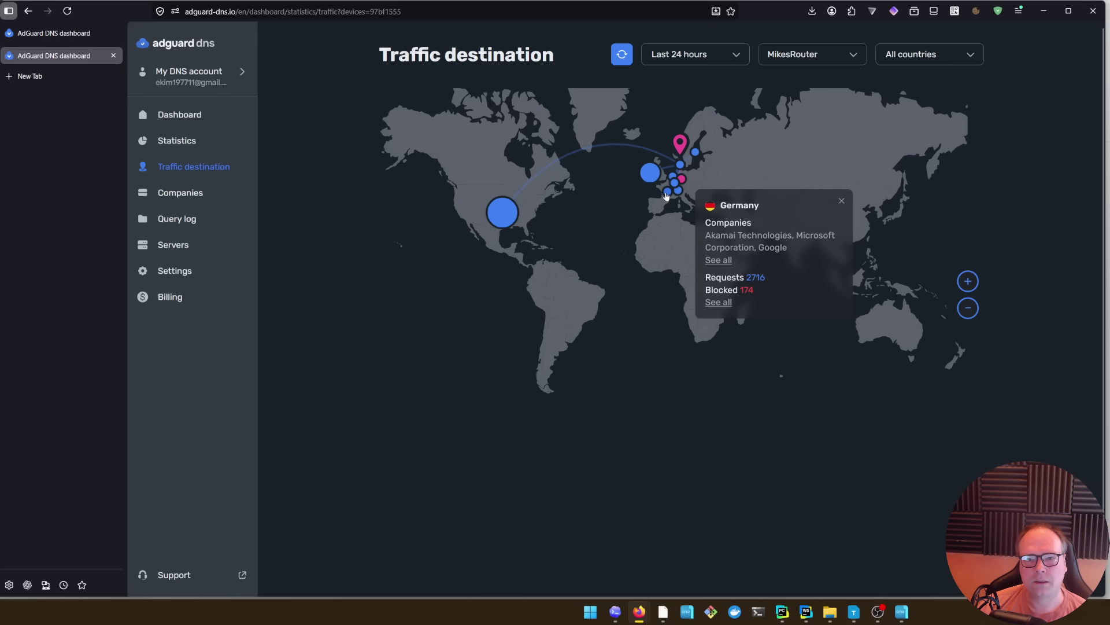
click(673, 177)
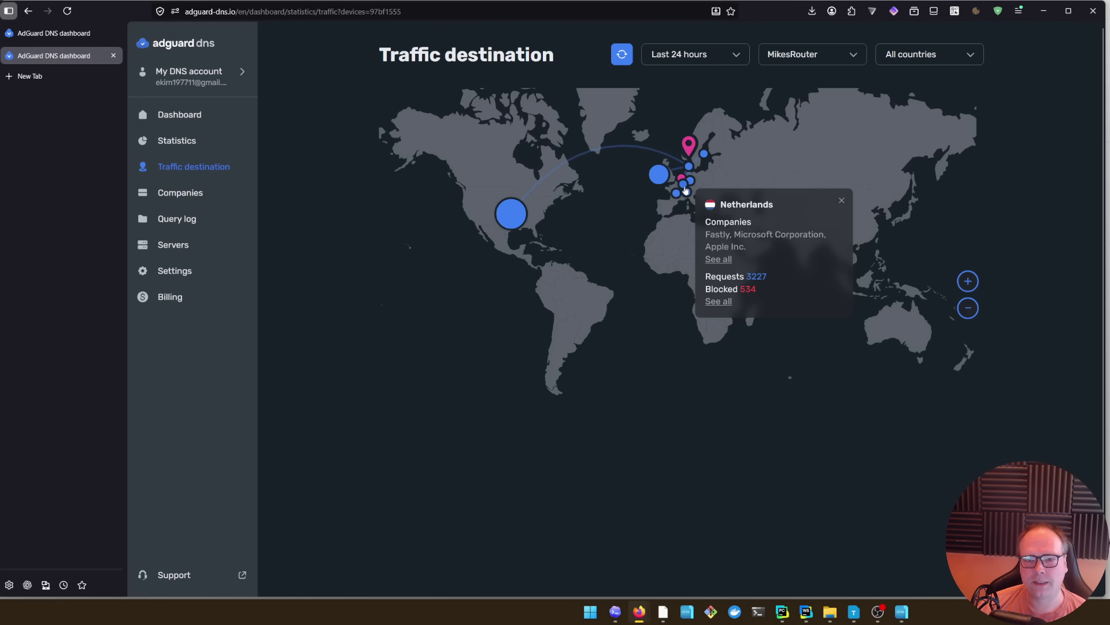
click(685, 190)
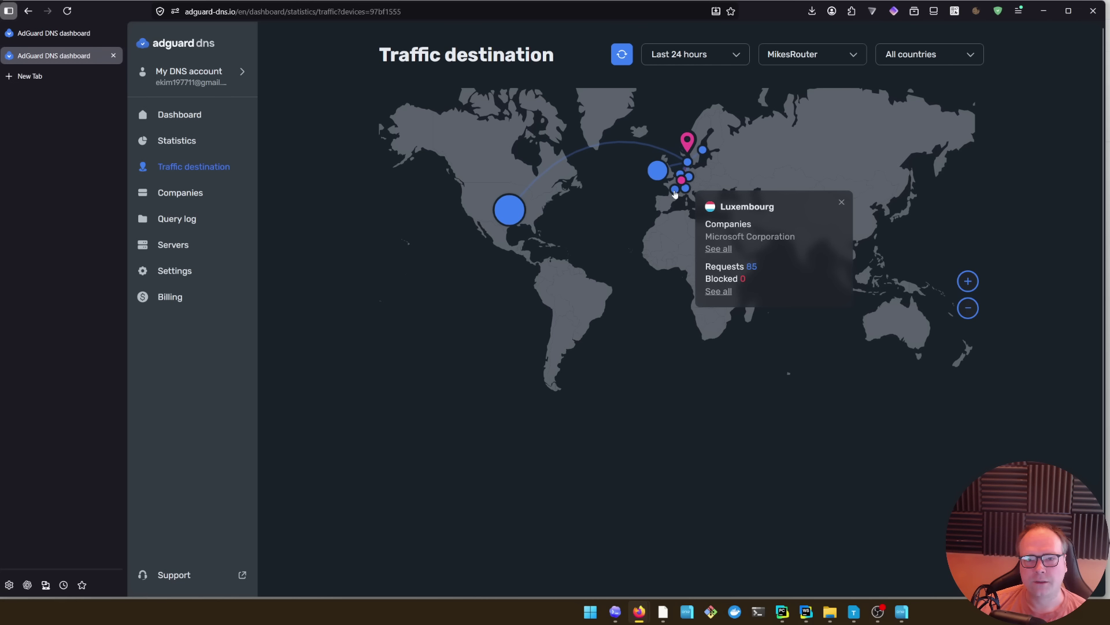
click(675, 195)
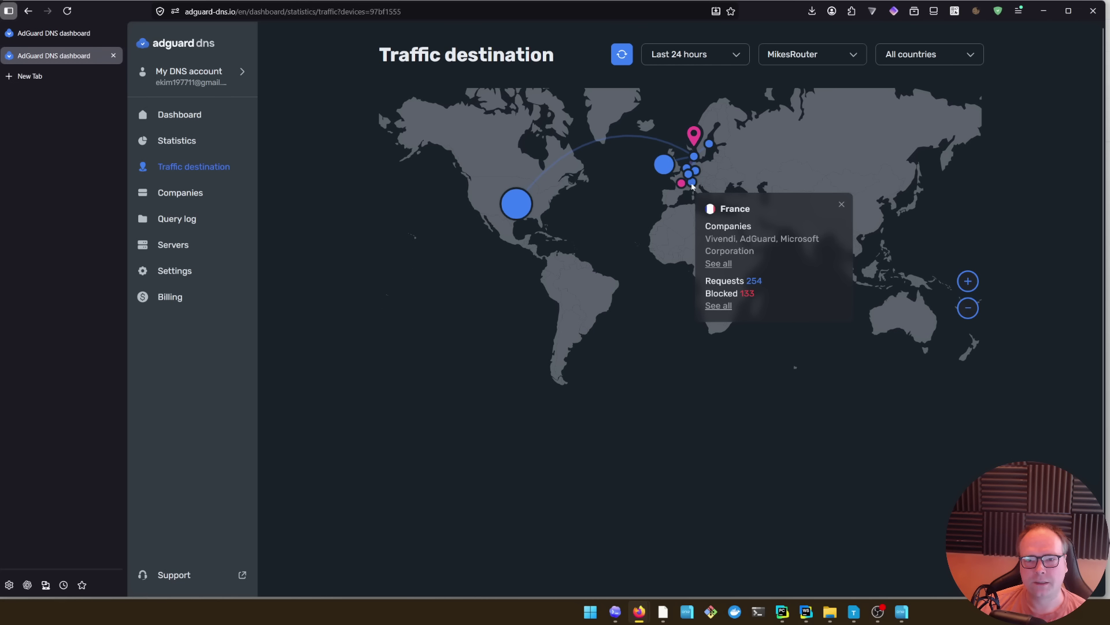
click(693, 182)
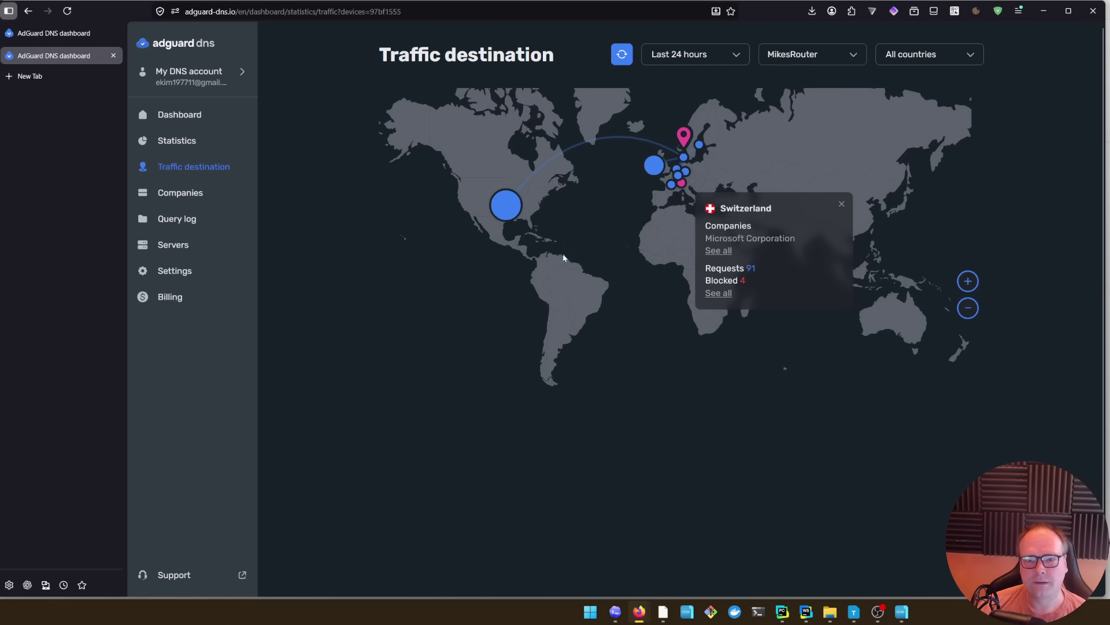
click(842, 205)
scroll(833, 164, up, 2)
scroll(699, 181, down, 2)
drag(700, 180, 713, 407)
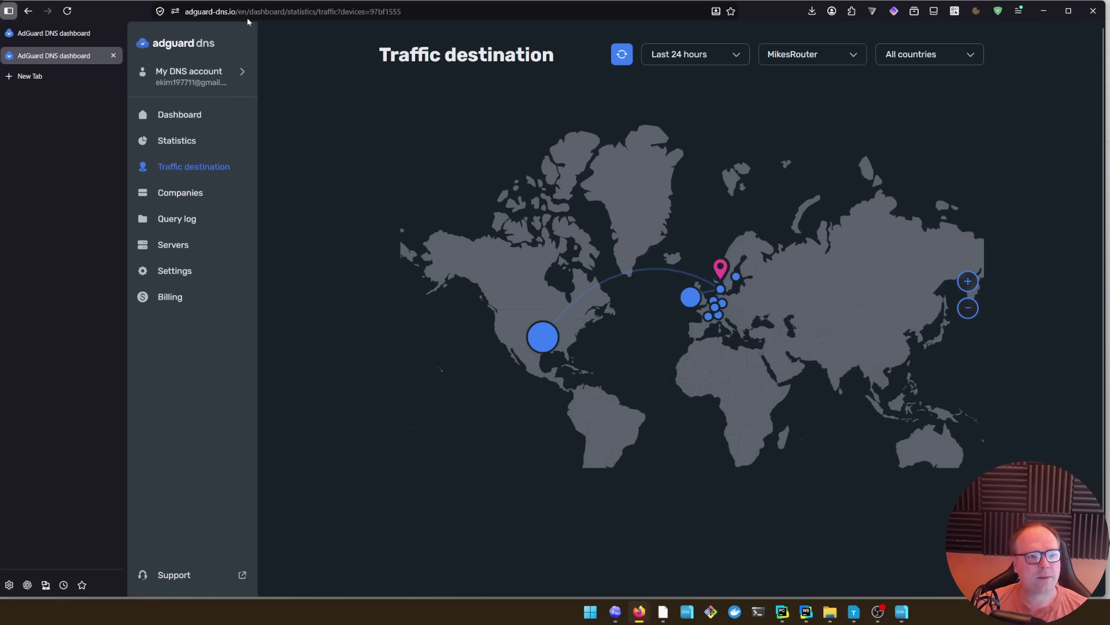
- Search the web for "adguard pricing" and open the AdGuard Ad Blocker result from adguard.com
click(224, 11)
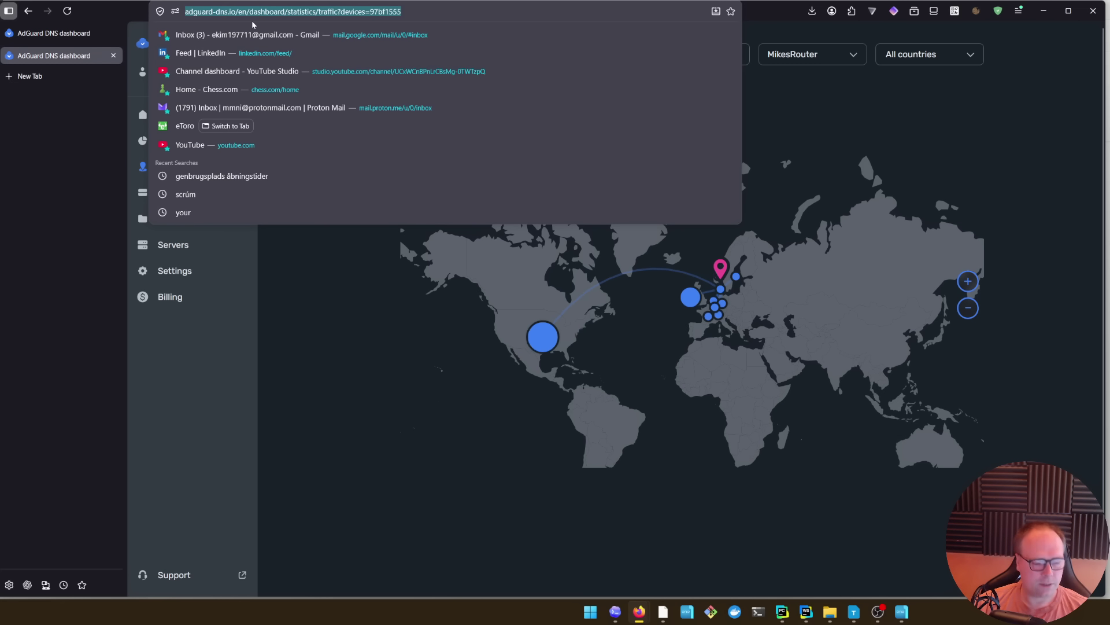
text(adguard pricing)
key(Return)
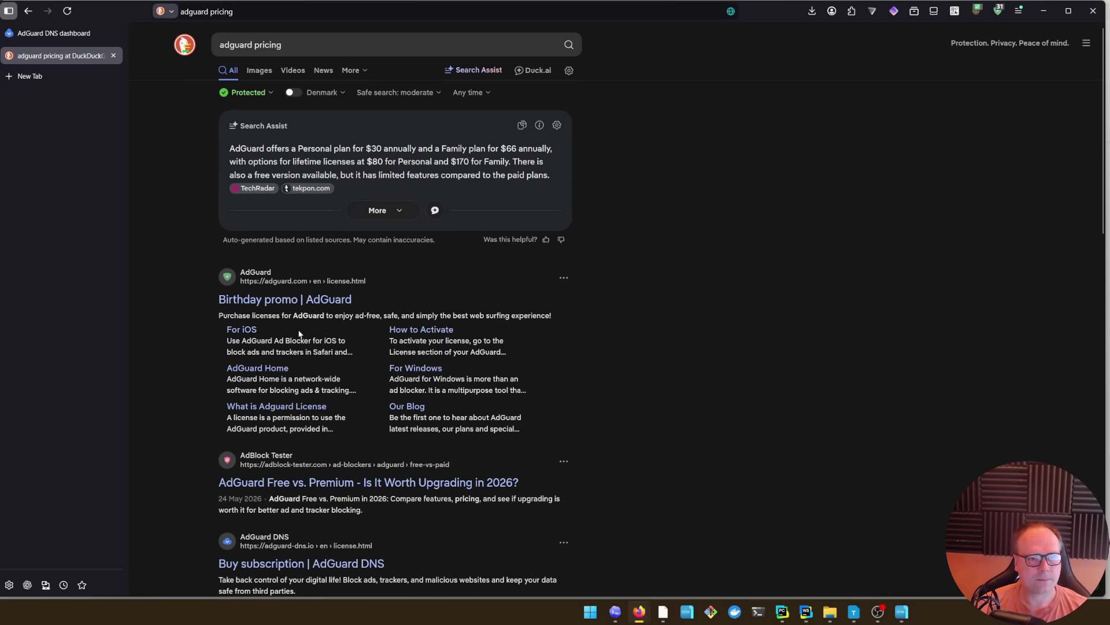
scroll(359, 327, down, 3)
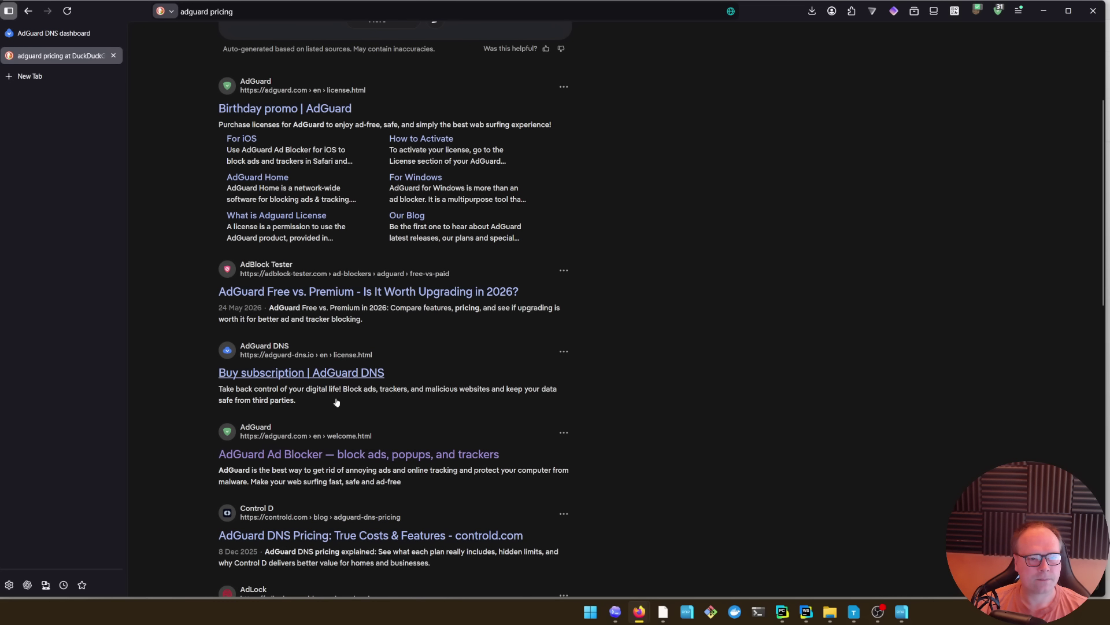
scroll(330, 417, down, 3)
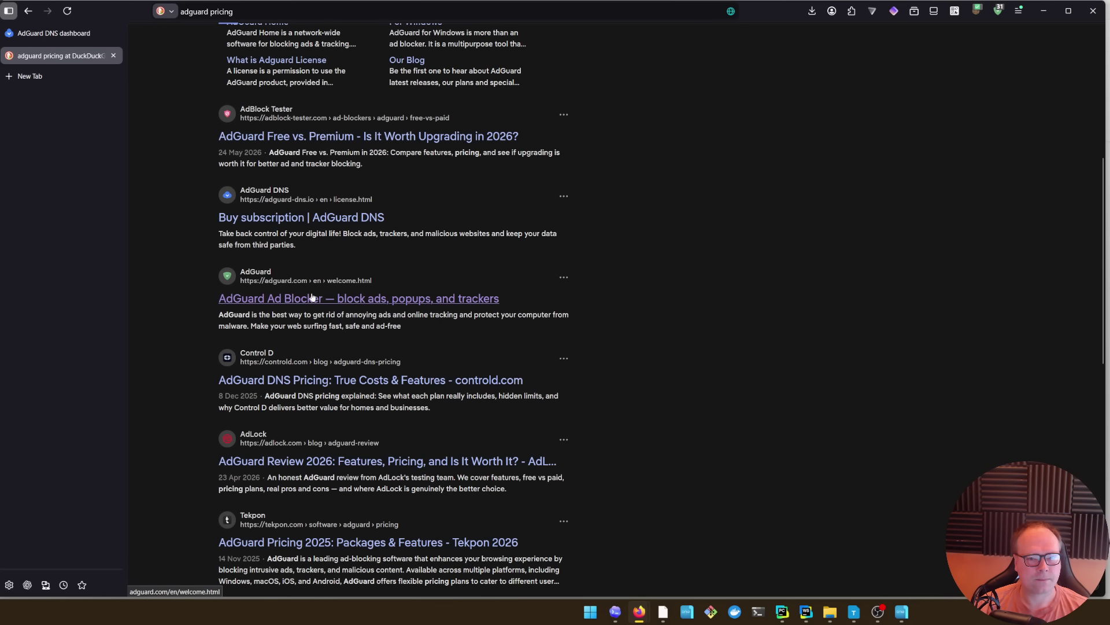
click(313, 297)
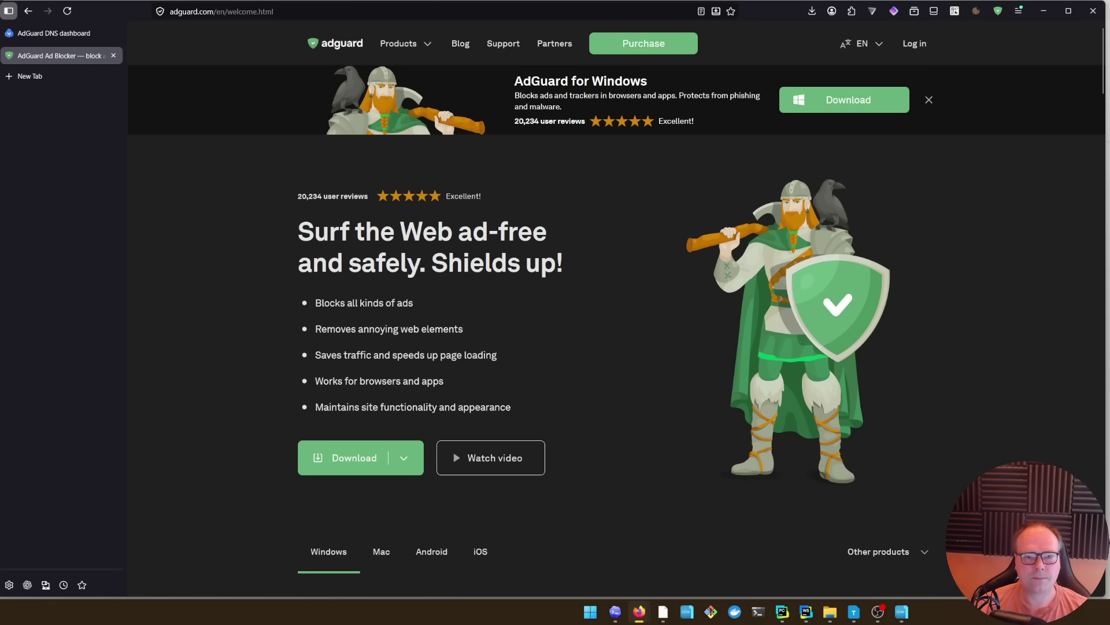
- Look through the AdGuard Ad Blocker welcome page, from the Windows ad blocker and its features to the user reviews and privacy articles
scroll(562, 171, down, 5)
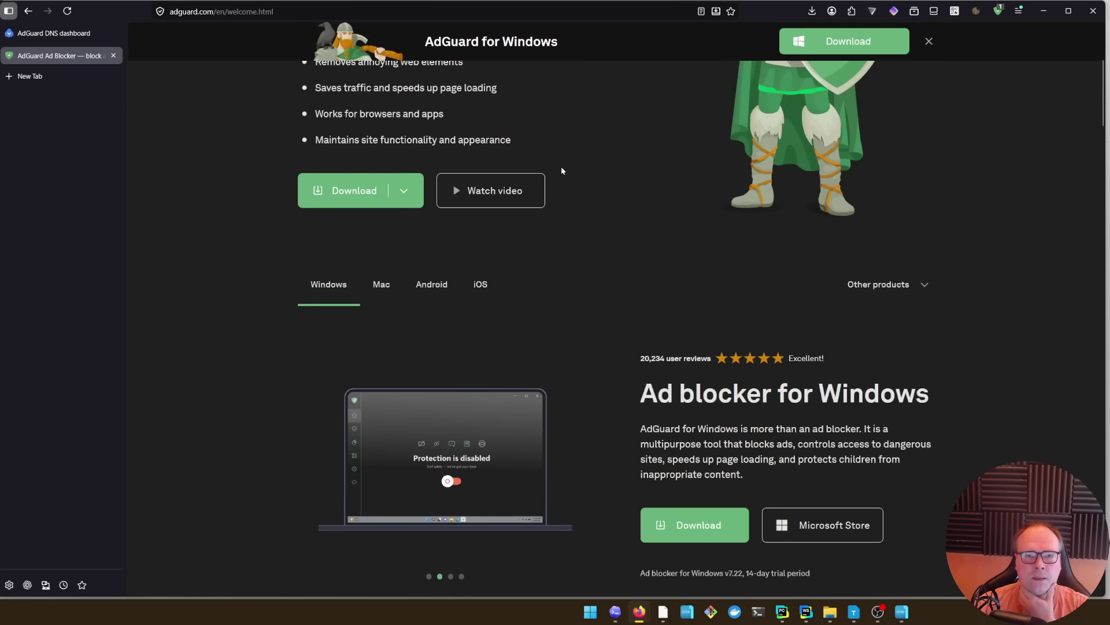
scroll(590, 223, down, 6)
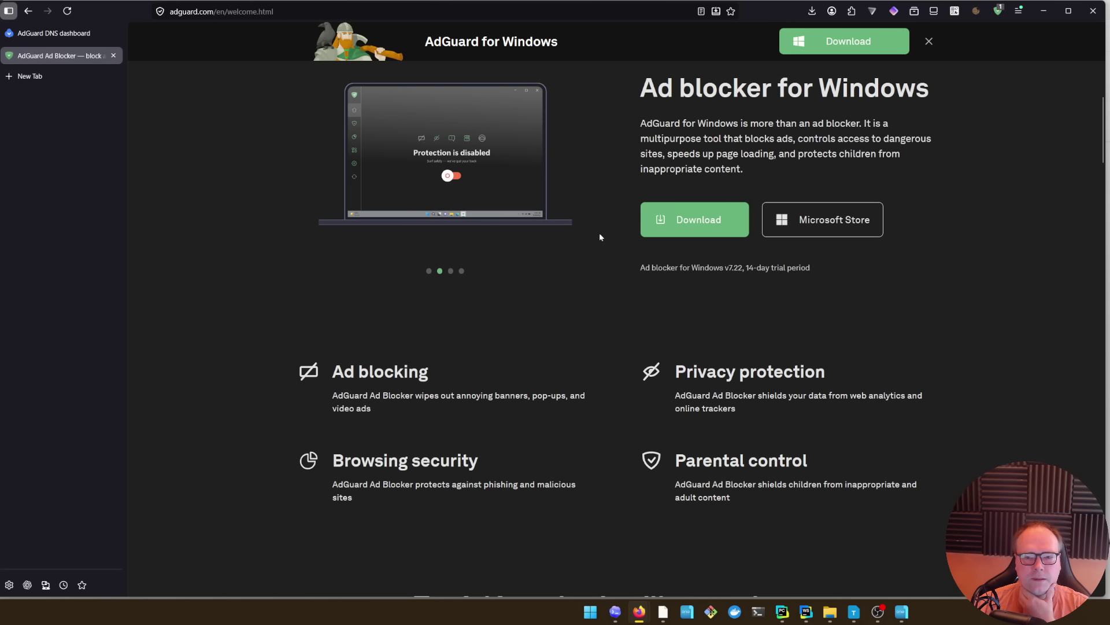
scroll(398, 383, down, 7)
scroll(518, 364, down, 18)
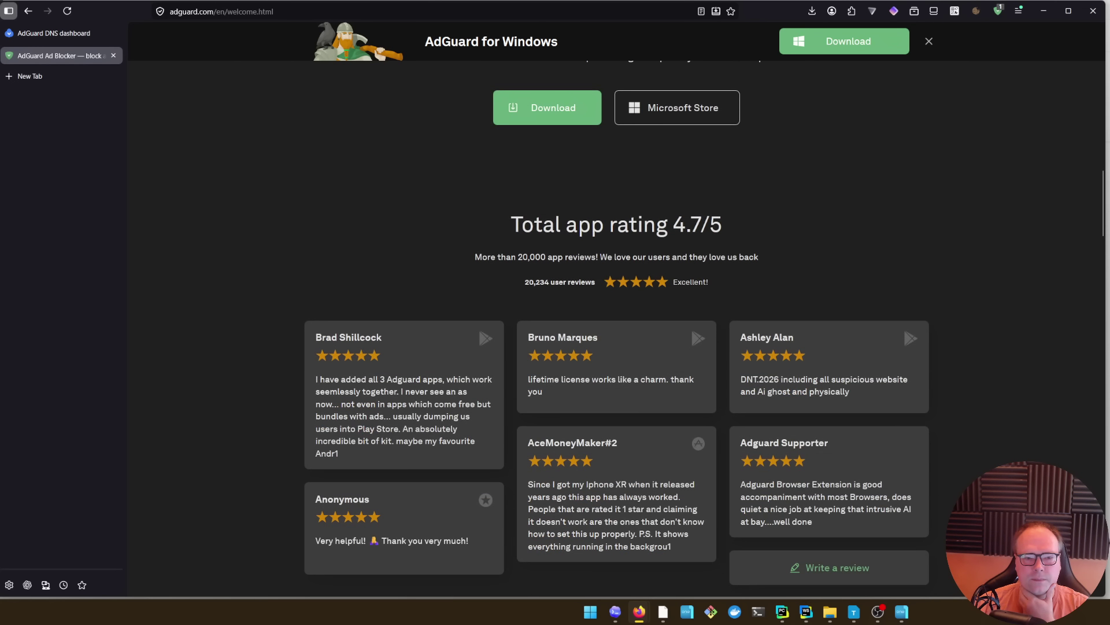
scroll(447, 312, down, 20)
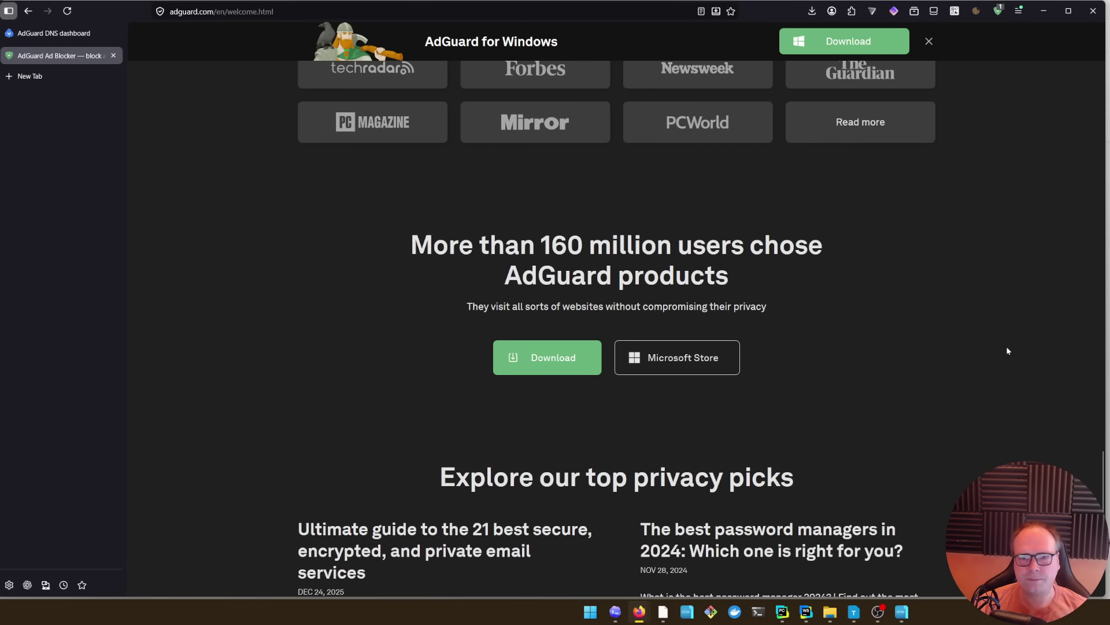
- Open the FAQ in AdGuard's Support center, look through its topics and open Common questions
scroll(1099, 440, up, 9)
drag(1104, 451, 1069, 11)
mouse_move(395, 42)
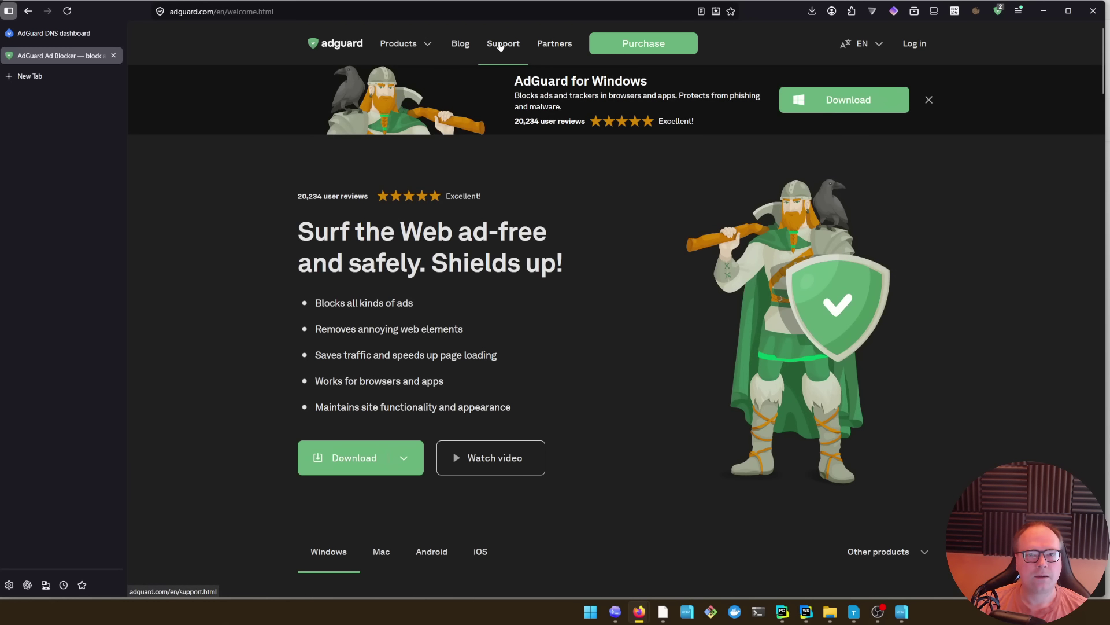
click(503, 44)
click(632, 185)
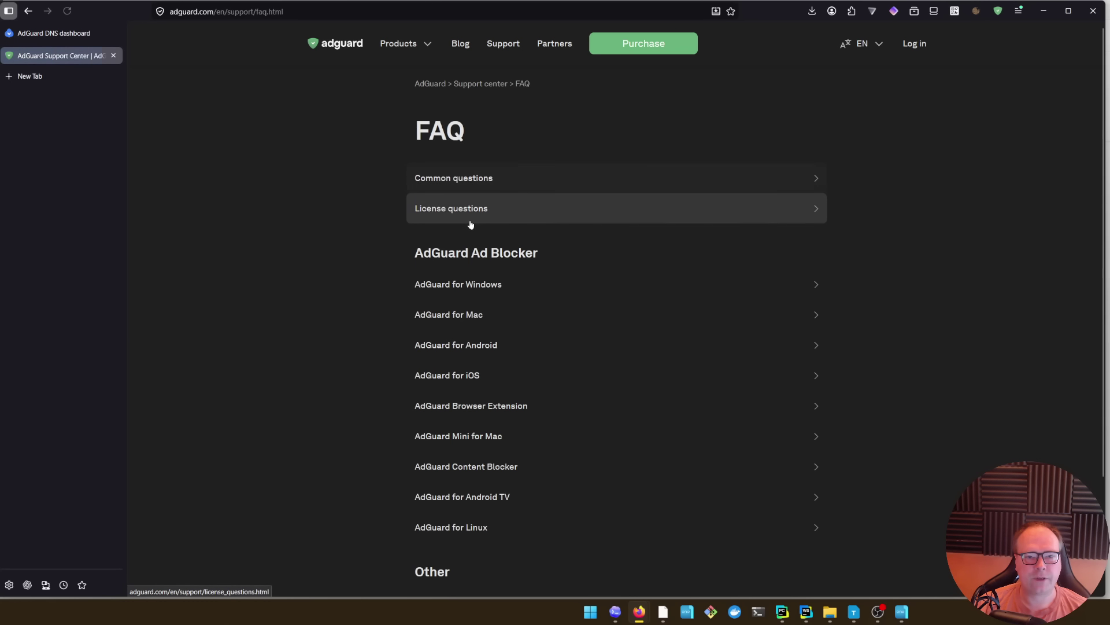
scroll(525, 237, down, 2)
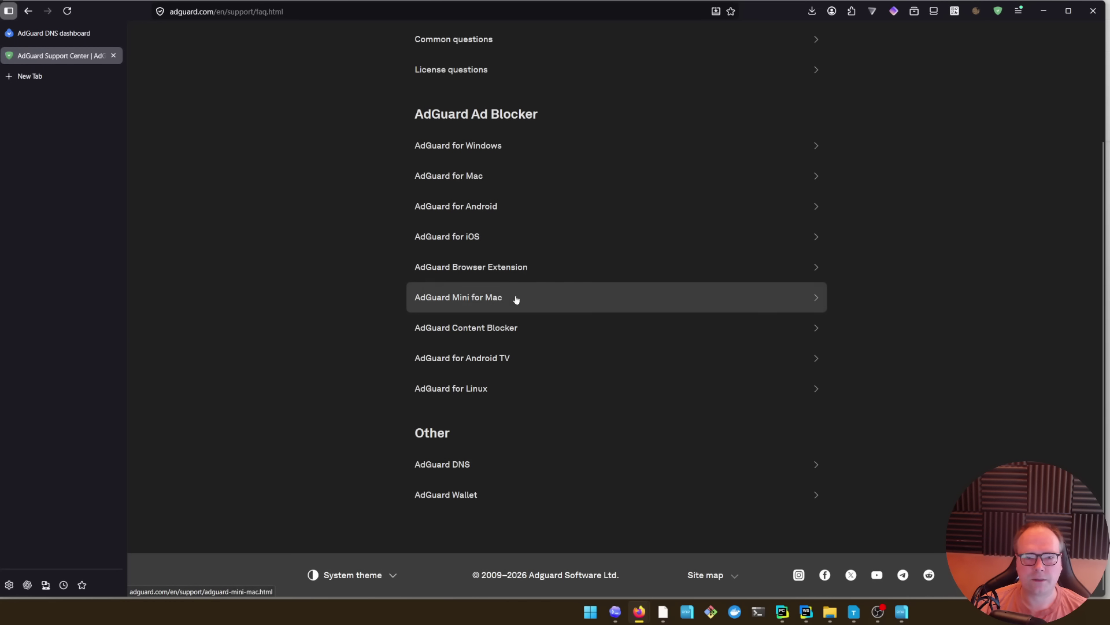
scroll(401, 254, up, 2)
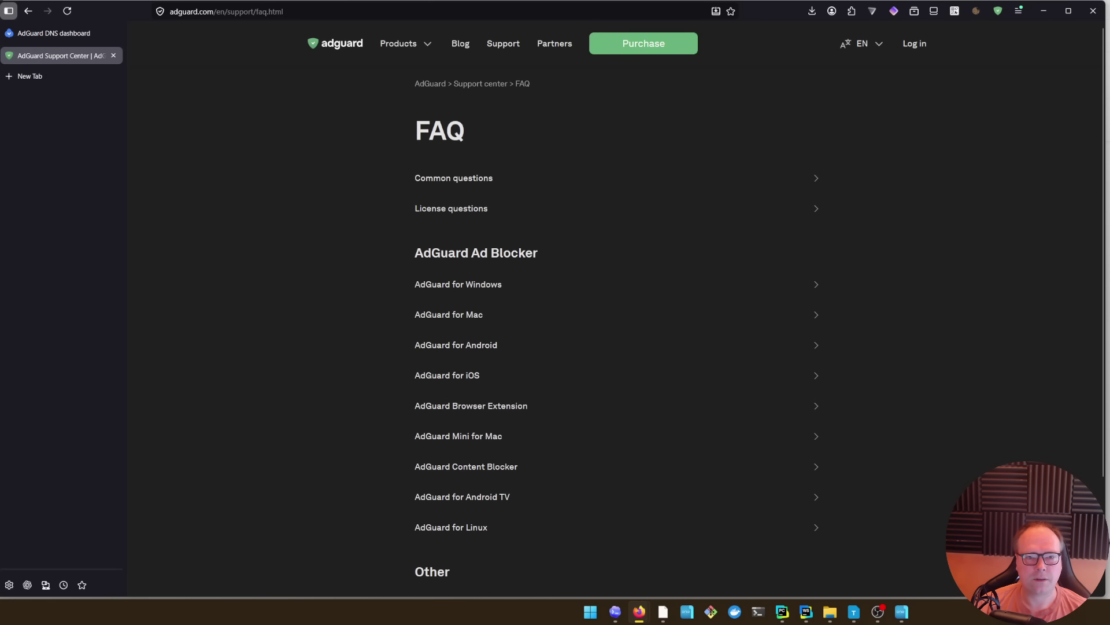
click(451, 179)
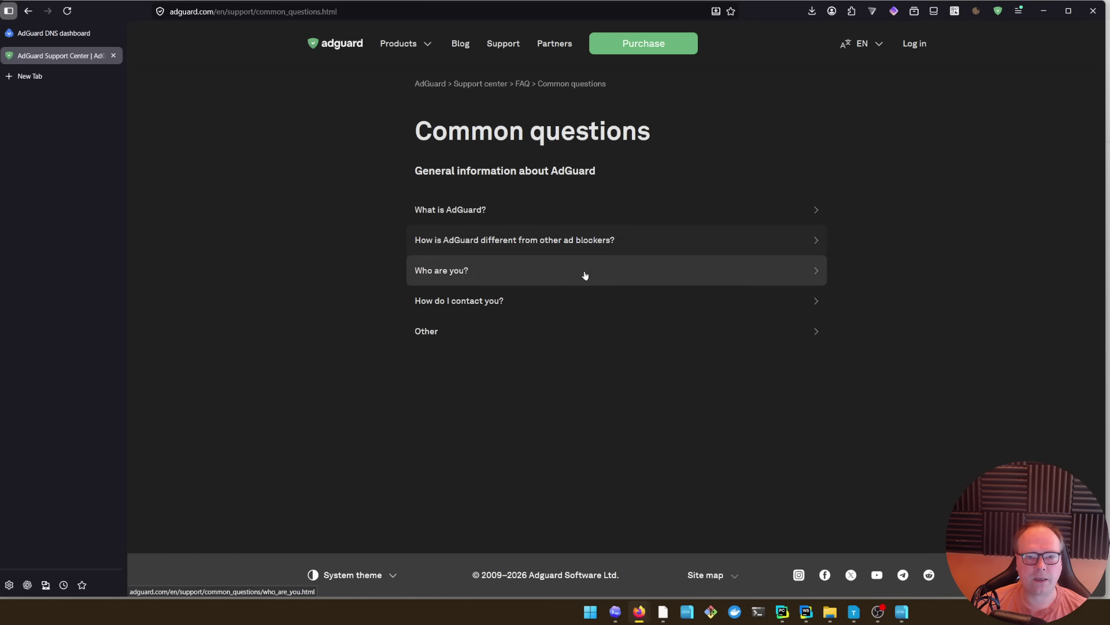
- Open the Knowledge base from the Support center and expand its General section
click(500, 46)
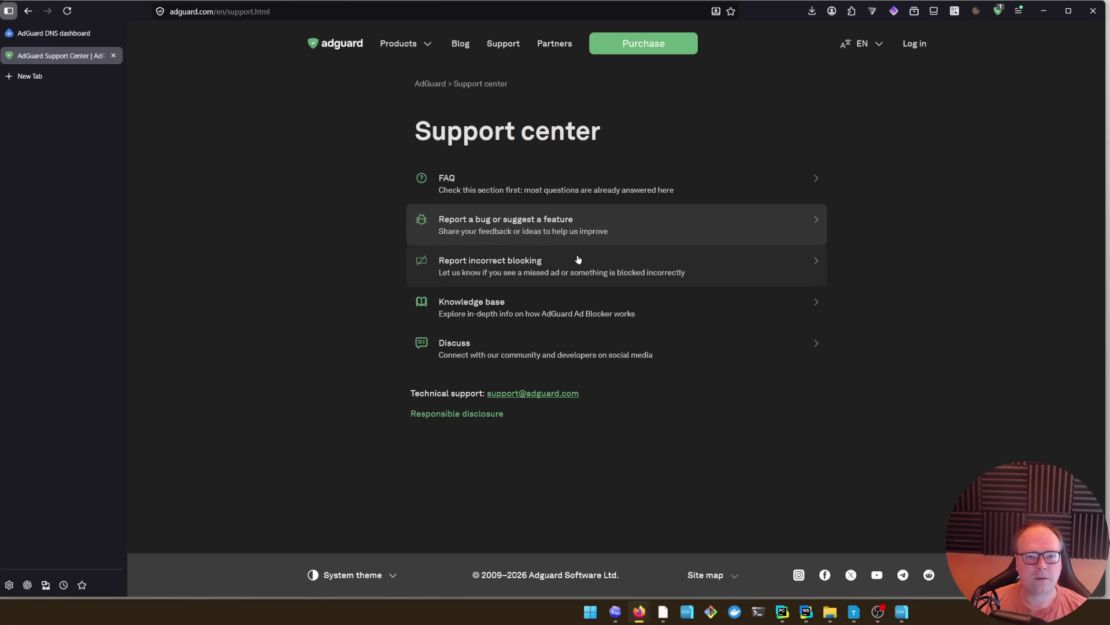
click(562, 313)
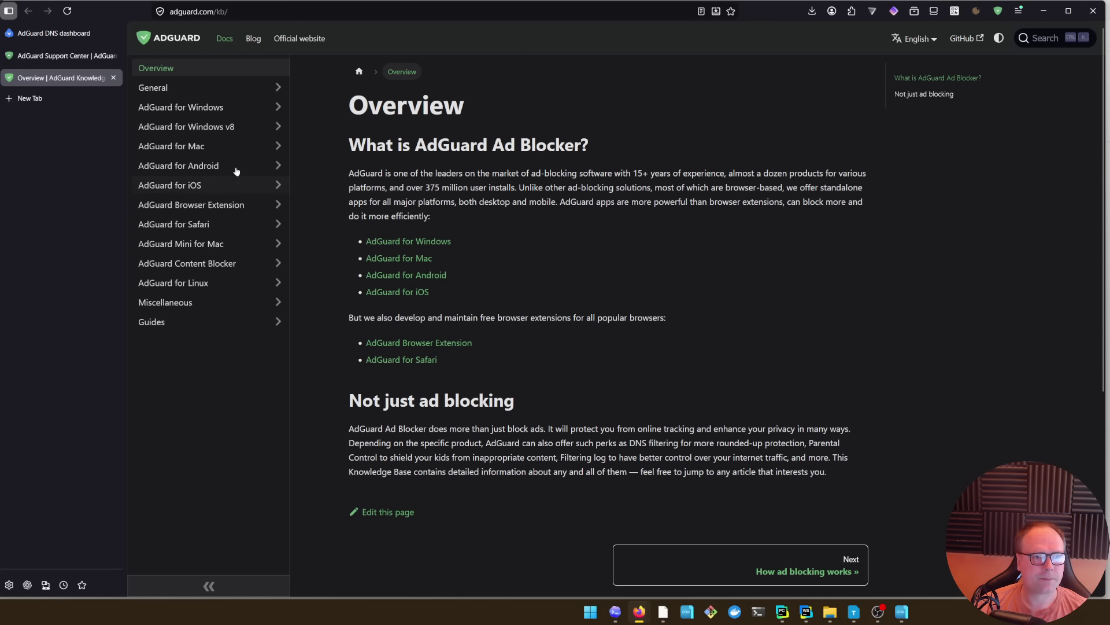
click(180, 91)
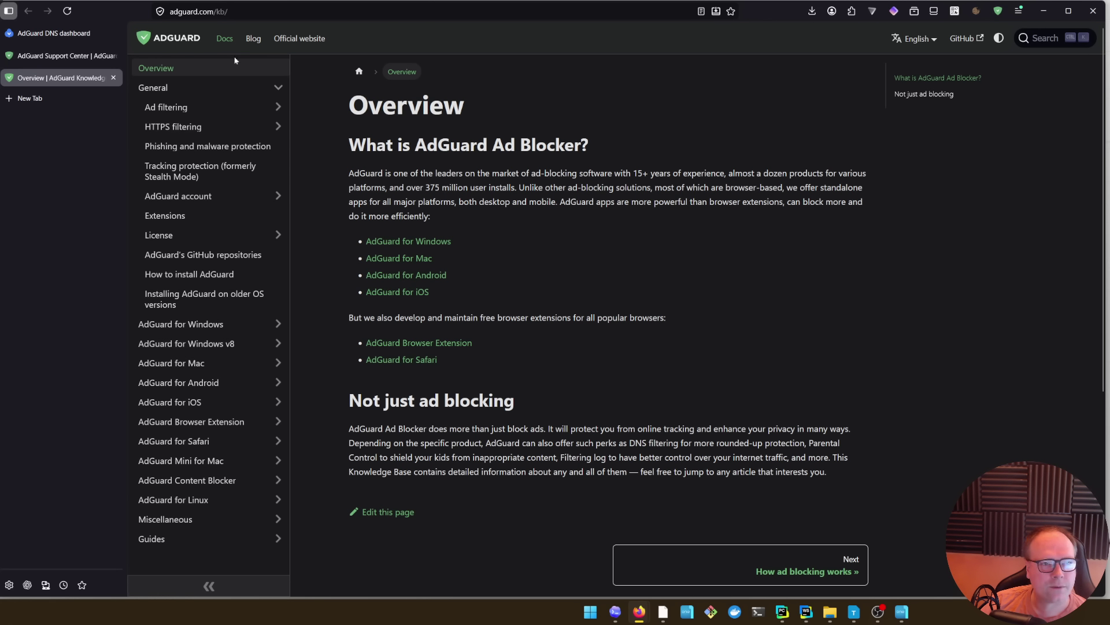
- Return to AdGuard's official website and look through the AdGuard Ad Blocker for Windows page, from features to reviews and FAQ
click(298, 39)
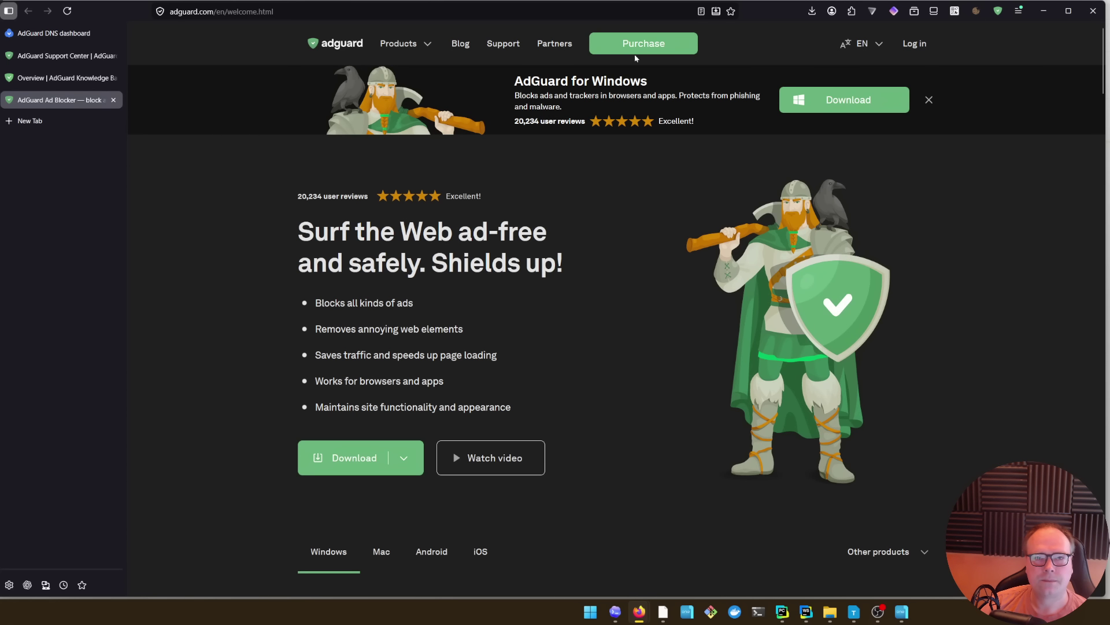
mouse_move(411, 52)
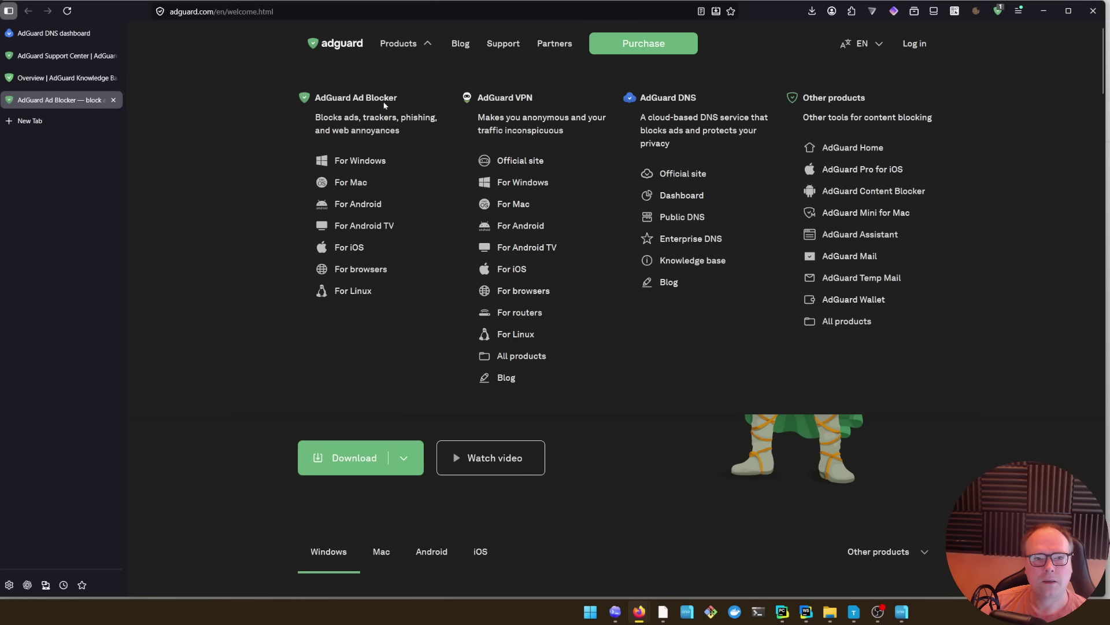
click(340, 161)
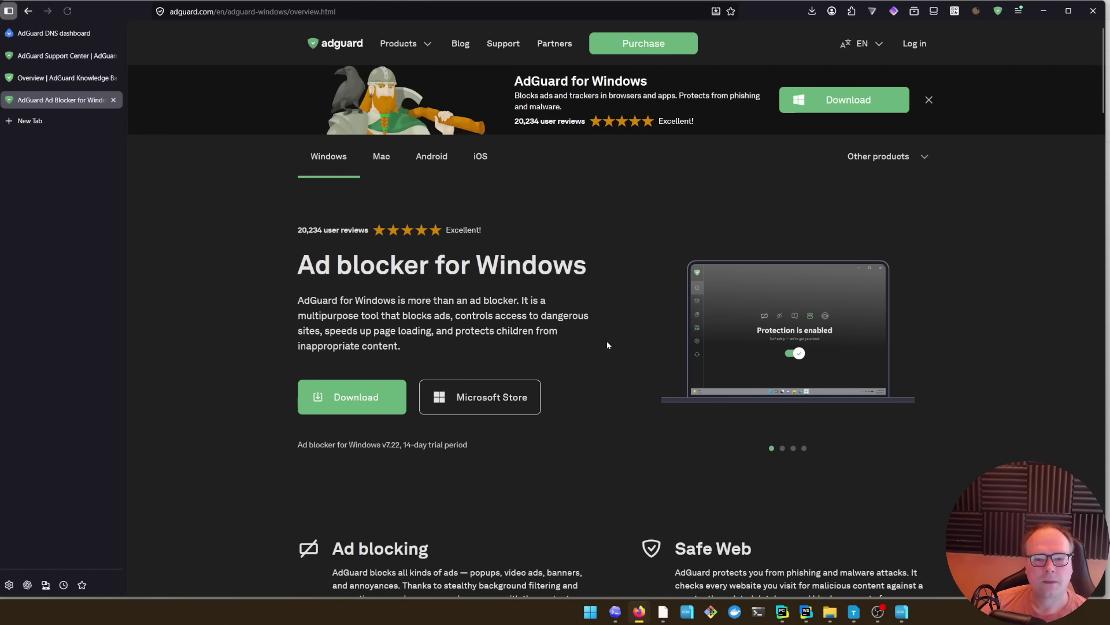
scroll(501, 455, down, 5)
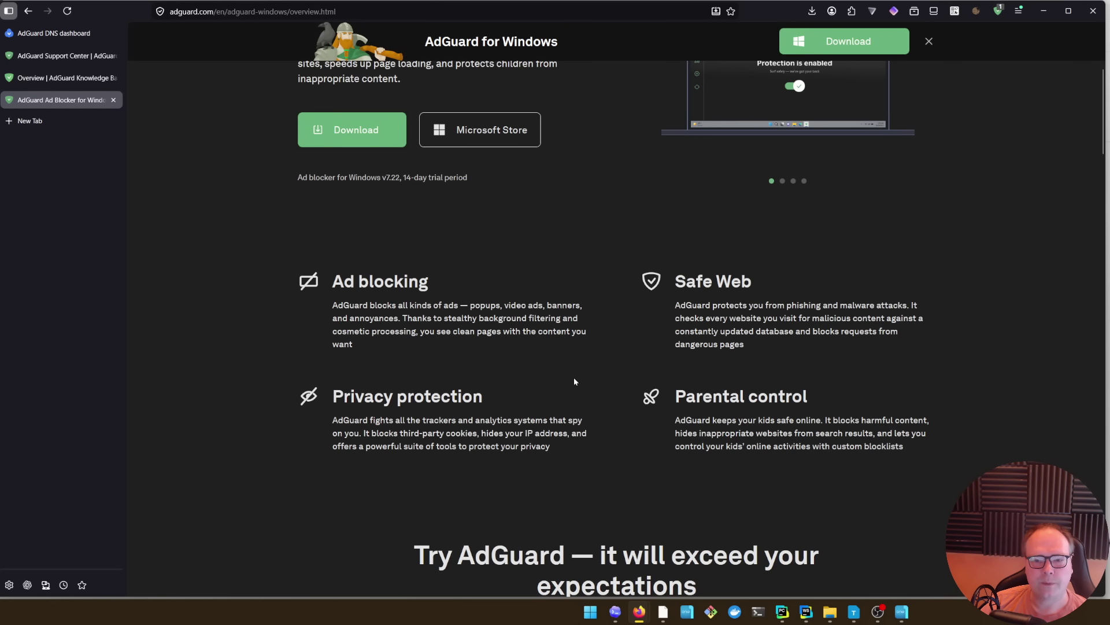
scroll(574, 380, down, 10)
scroll(796, 222, down, 7)
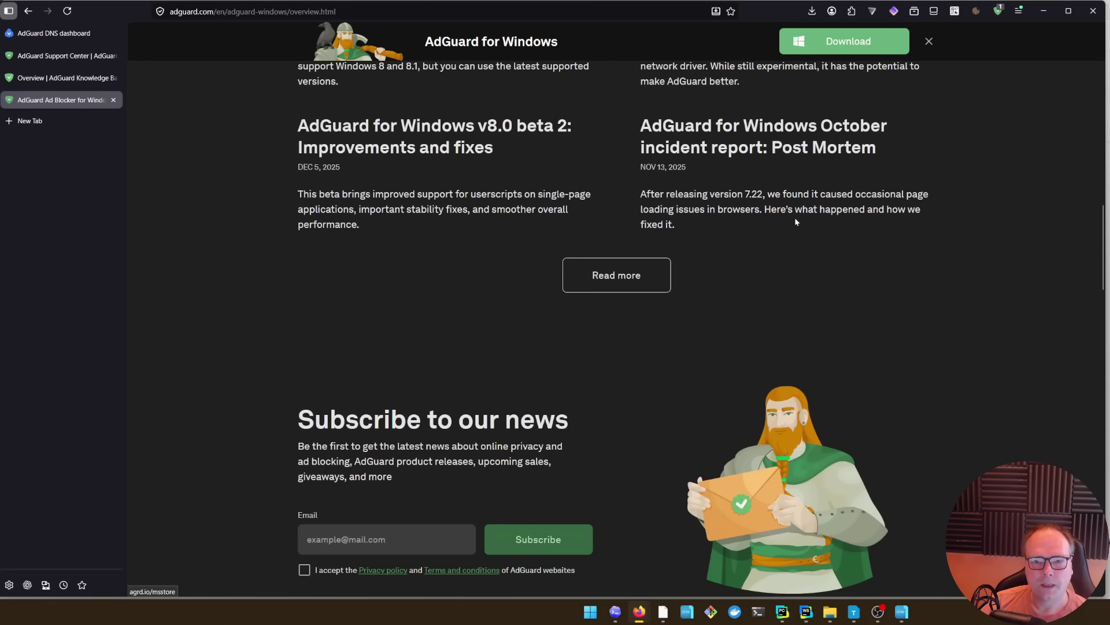
scroll(774, 253, down, 5)
scroll(774, 253, down, 5)
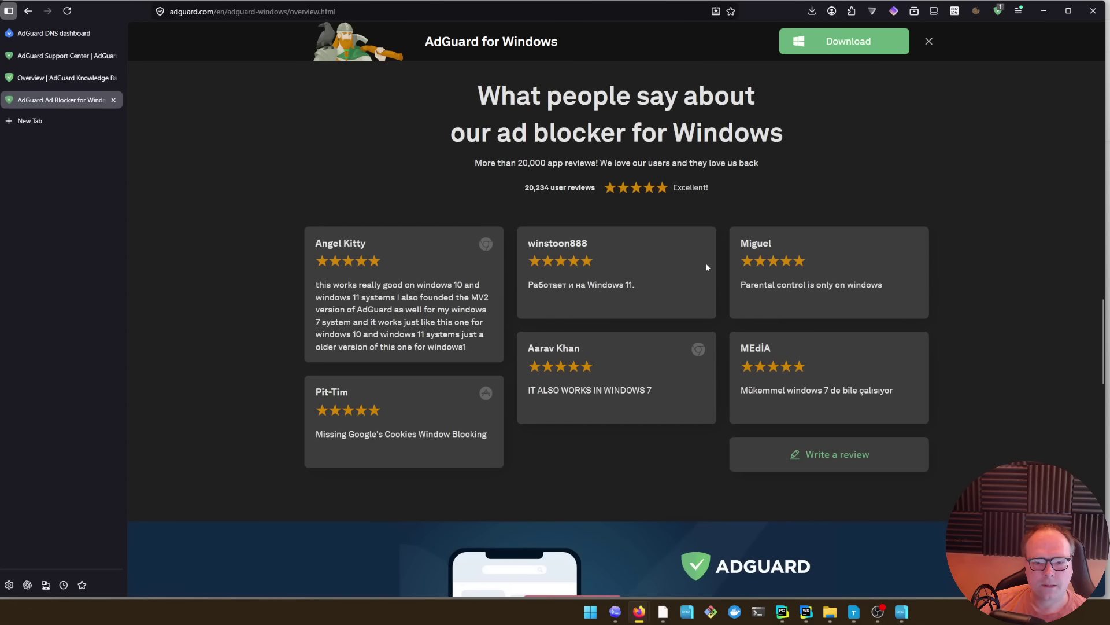
scroll(707, 262, down, 11)
scroll(667, 283, down, 4)
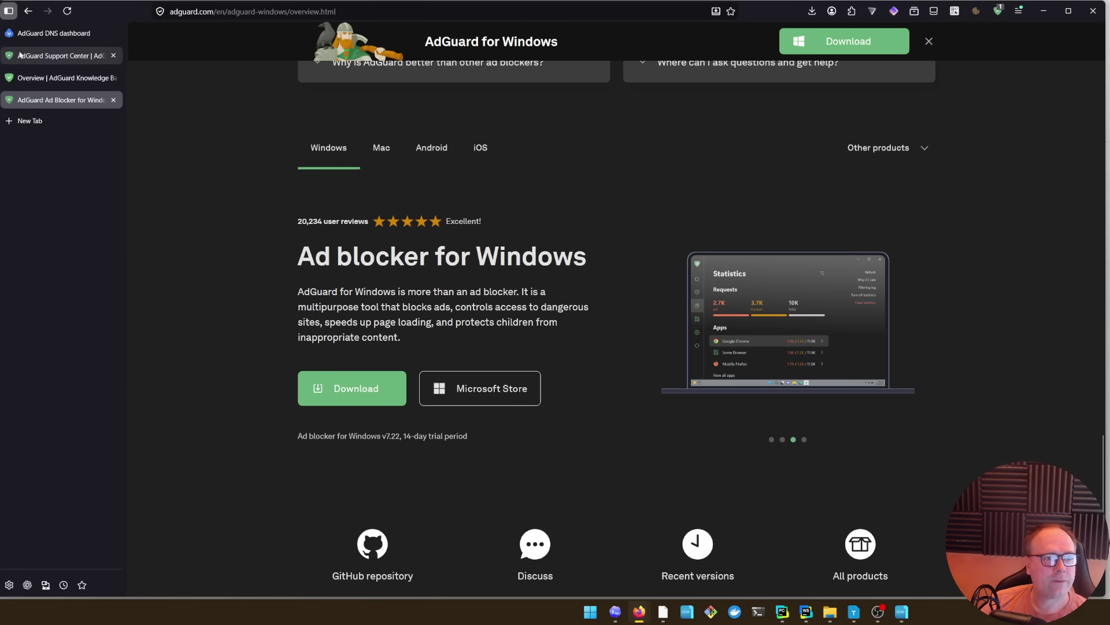
- Switch back to the AdGuard DNS billing page, review the new plan options for a subscription without buying, and check the request limit details
click(41, 35)
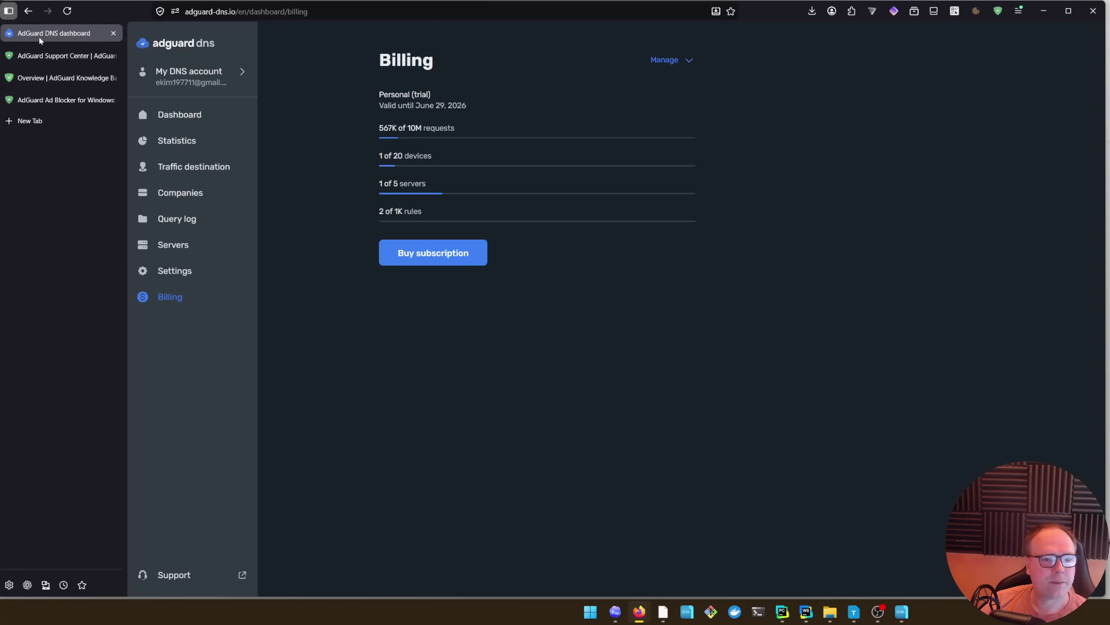
click(420, 258)
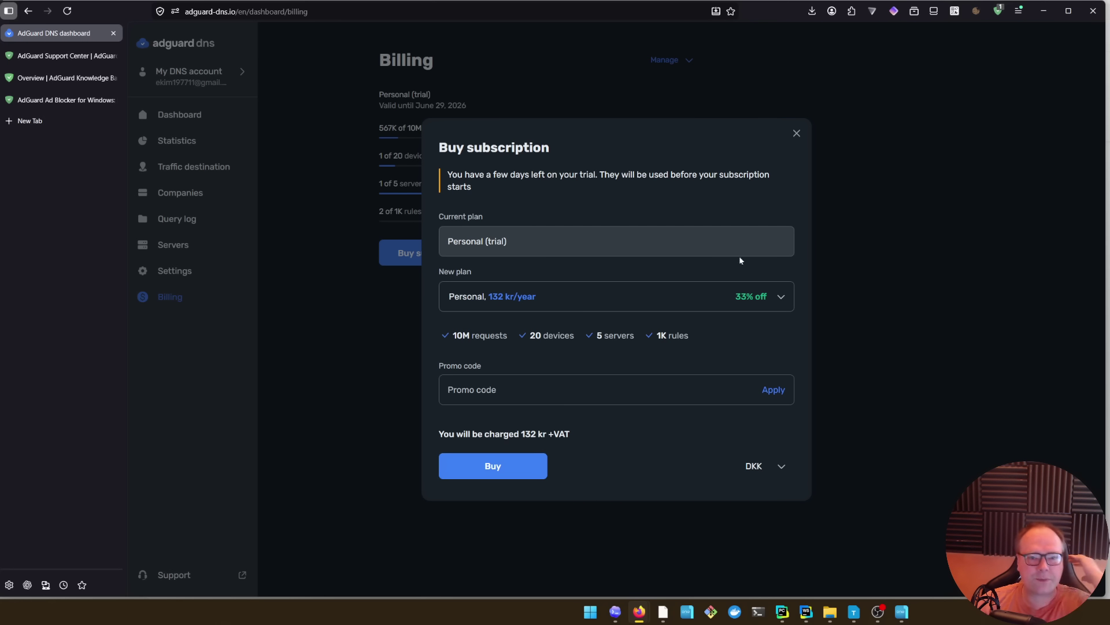
click(782, 298)
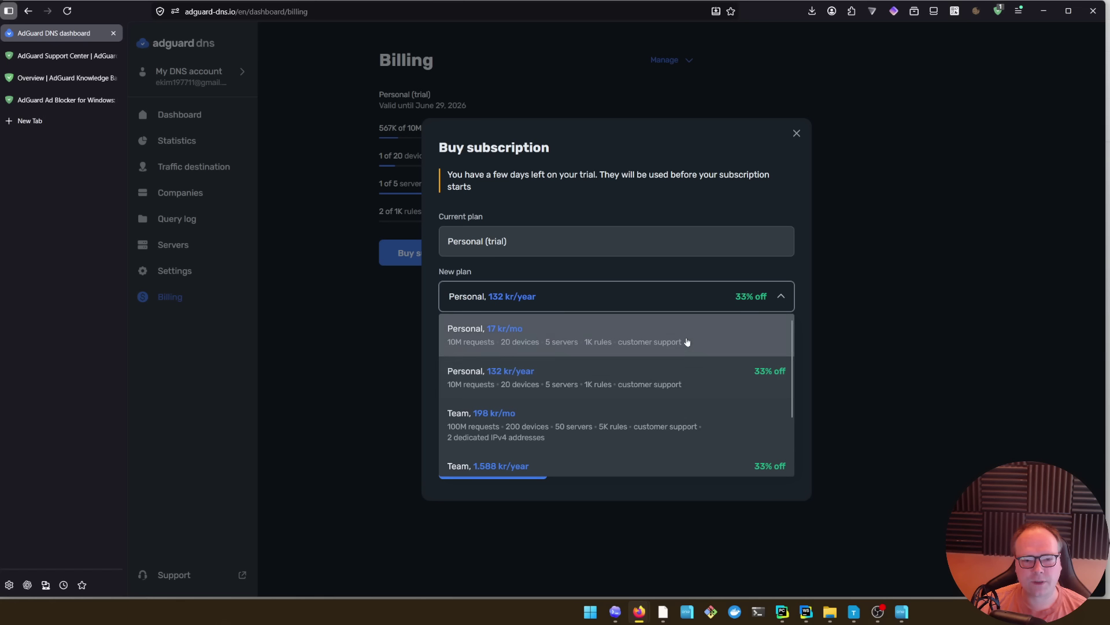
double_click(807, 180)
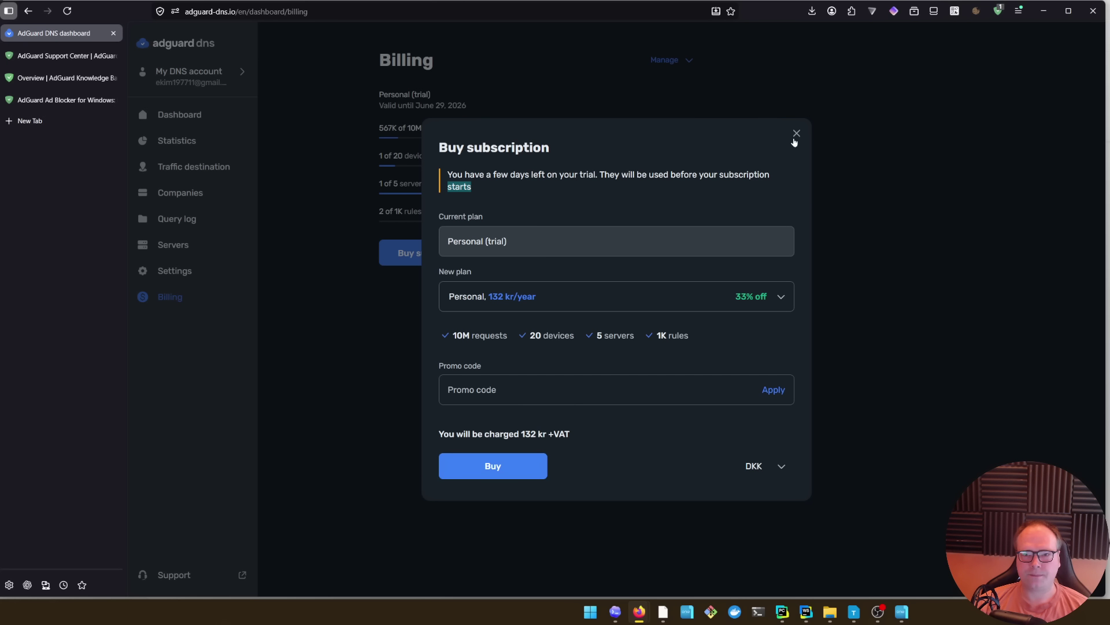
click(796, 136)
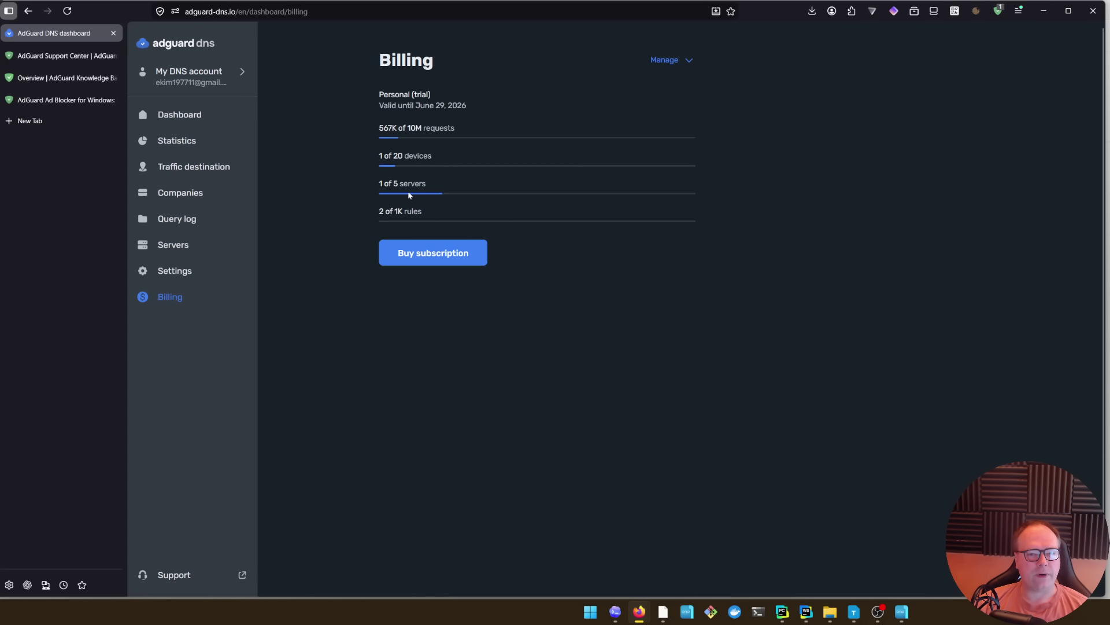
mouse_move(439, 134)
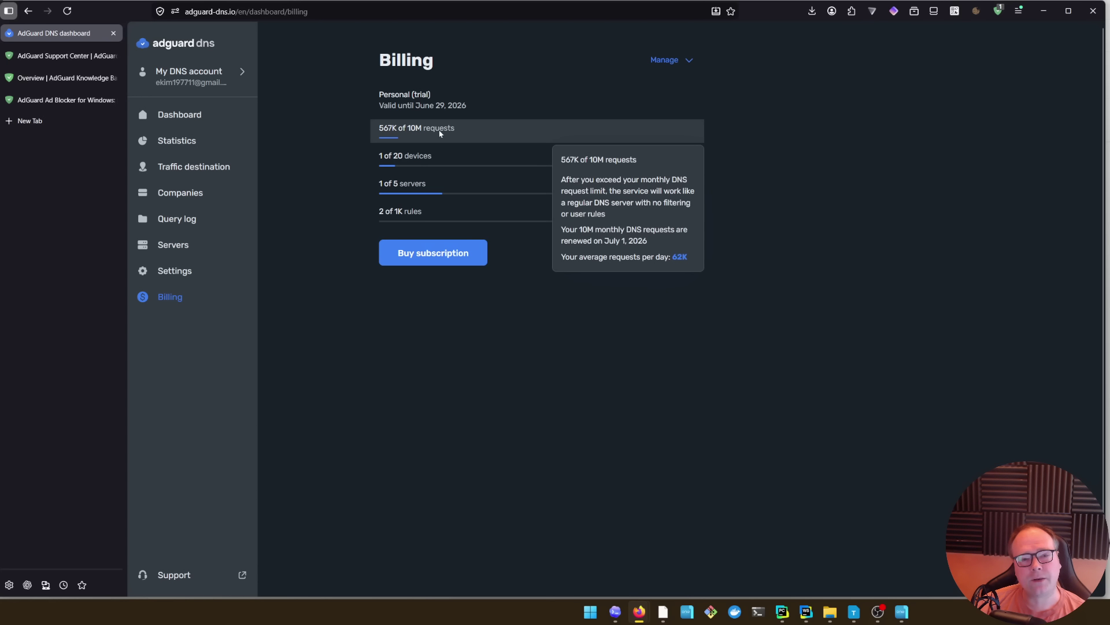